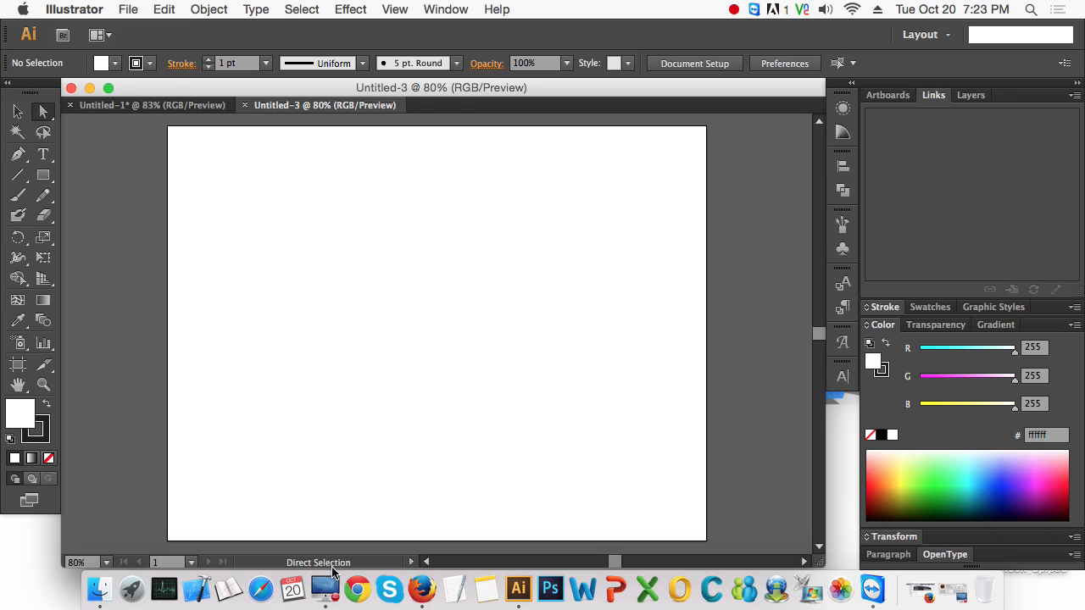
{"action": "left_click", "coordinate": [17, 116]}
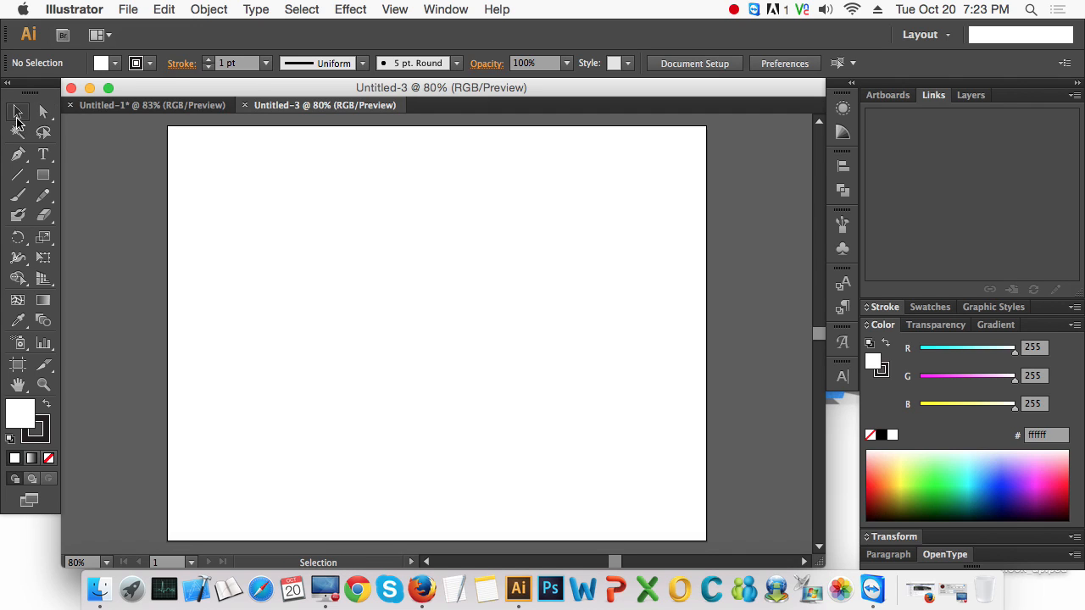
{"action": "left_click", "coordinate": [42, 176]}
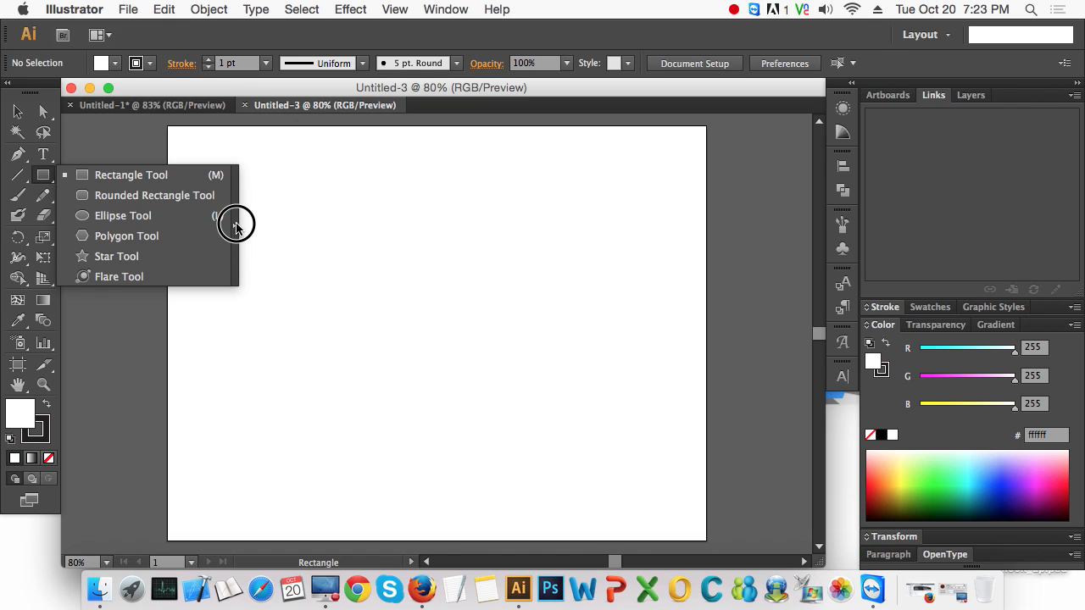
{"action": "left_click", "coordinate": [236, 224]}
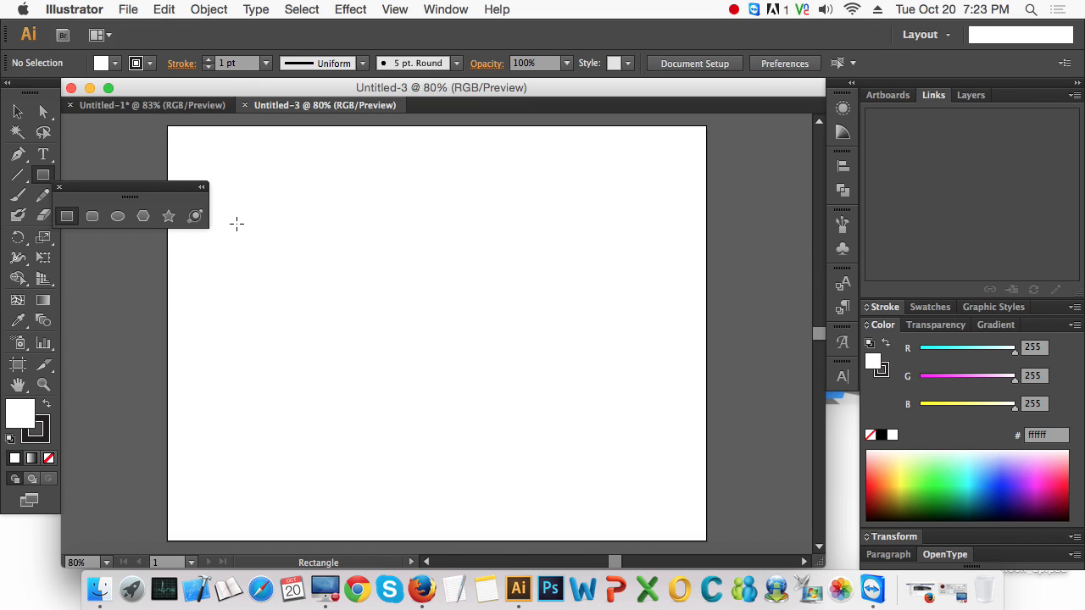
{"action": "left_click_drag", "start_coordinate": [112, 187], "coordinate": [253, 165]}
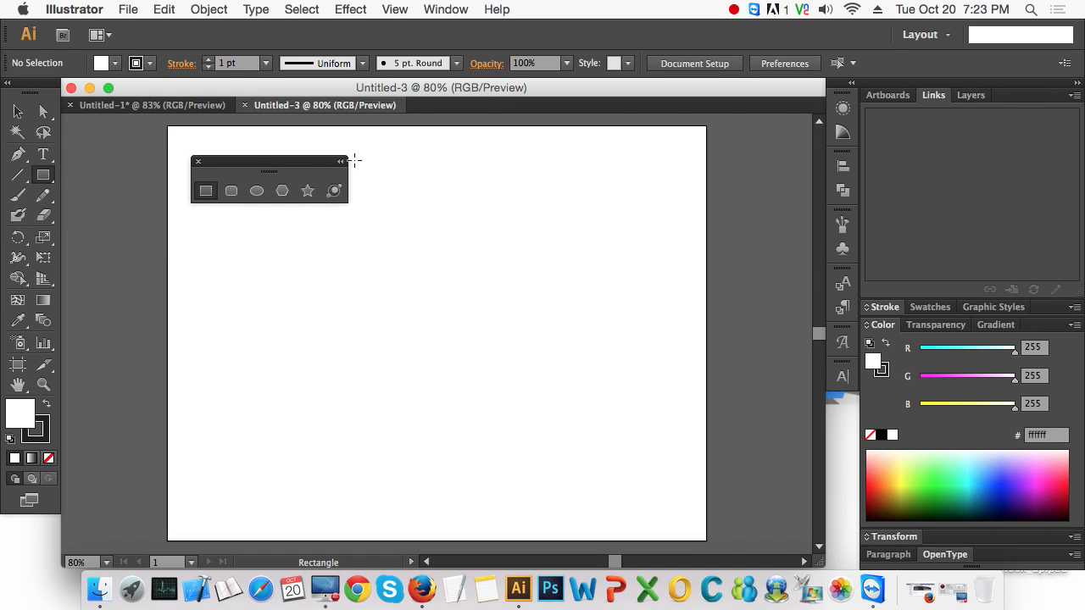
{"action": "left_click", "coordinate": [199, 162]}
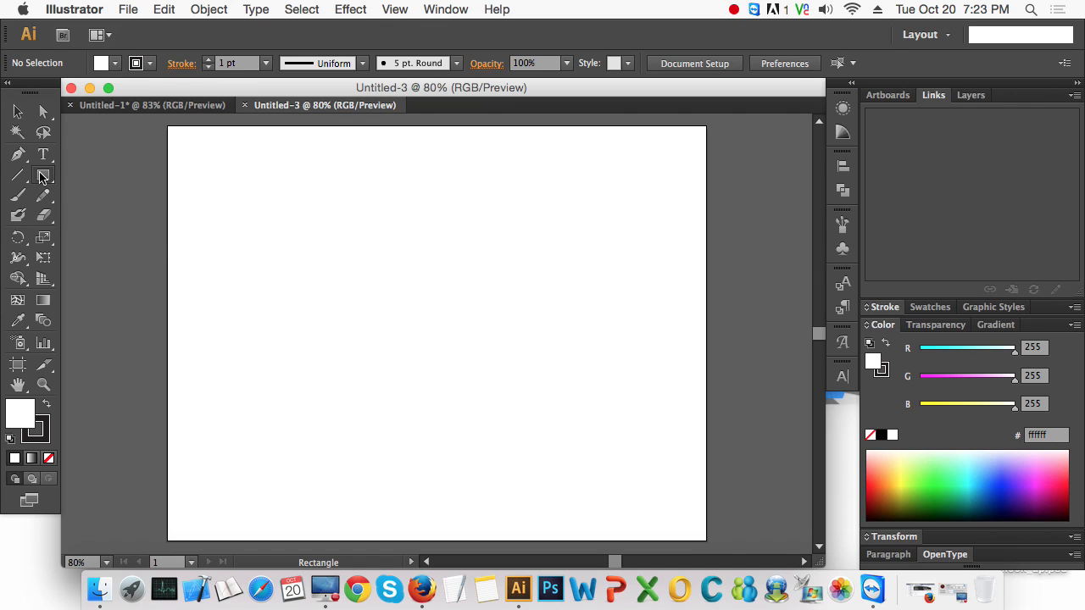
- Tear off the rectangle and shape tools as a floating panel and move it over the artboard
{"action": "left_click", "coordinate": [43, 175]}
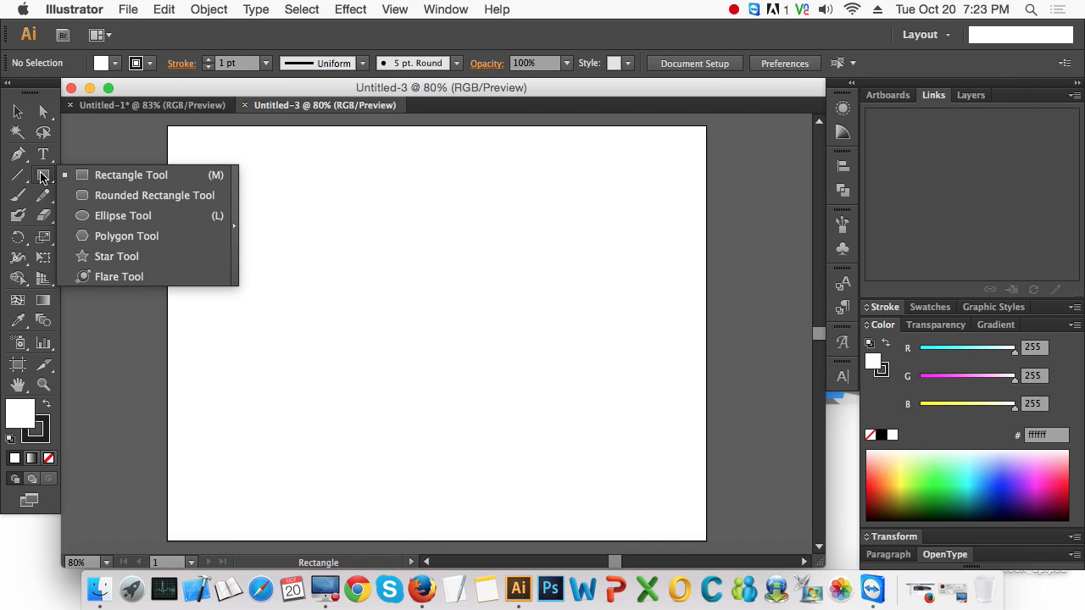
{"action": "left_click", "coordinate": [235, 228]}
{"action": "left_click_drag", "start_coordinate": [158, 192], "coordinate": [342, 166]}
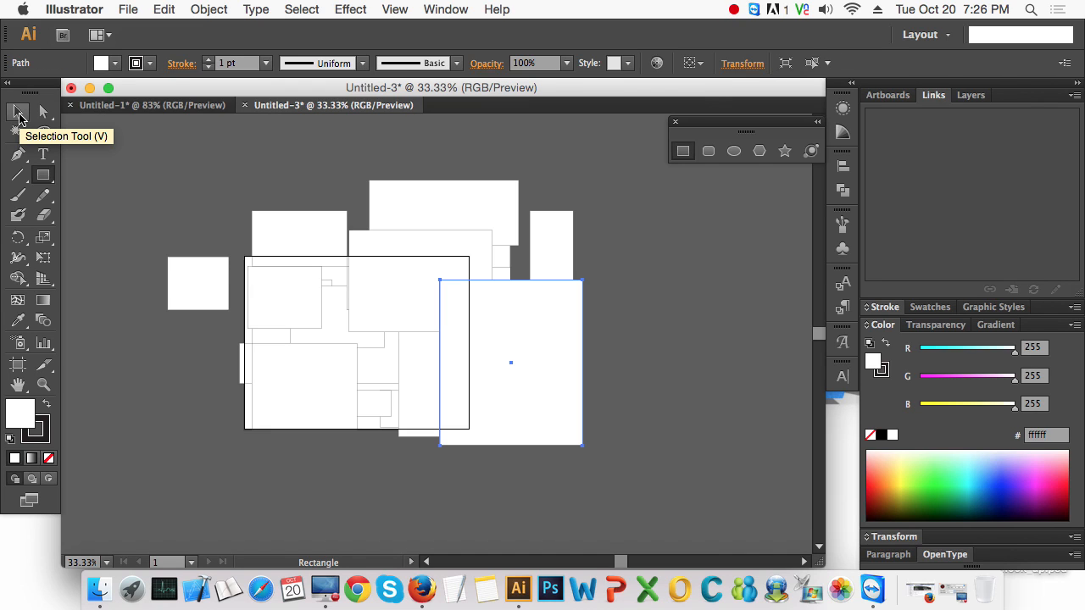
- Select individual rectangles with the Selection tool, and delete all rectangles on and around the artboard
{"action": "left_click", "coordinate": [19, 114]}
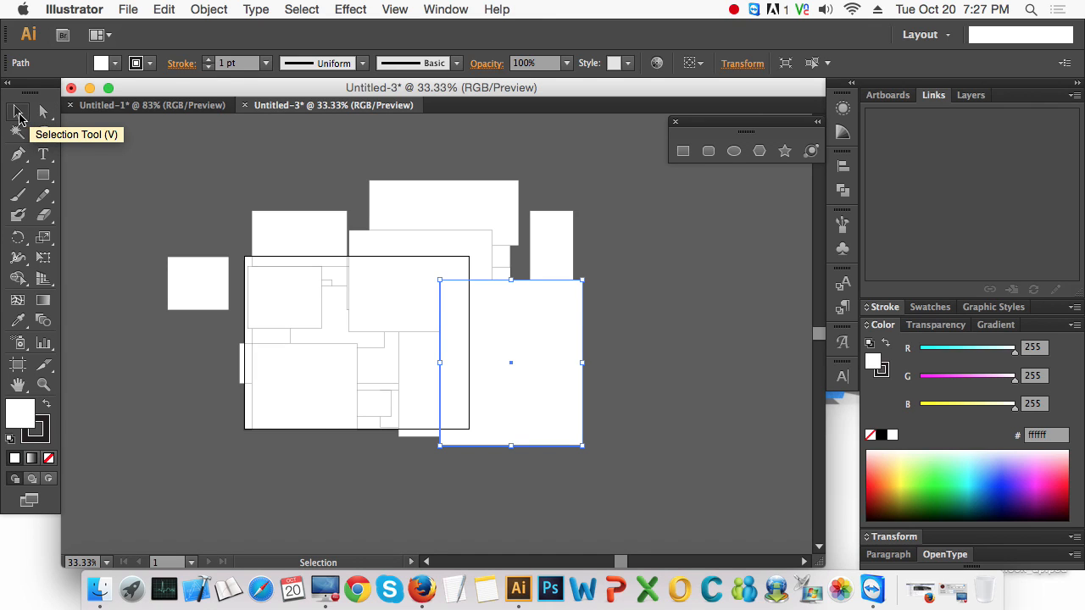
{"action": "left_click", "coordinate": [433, 212]}
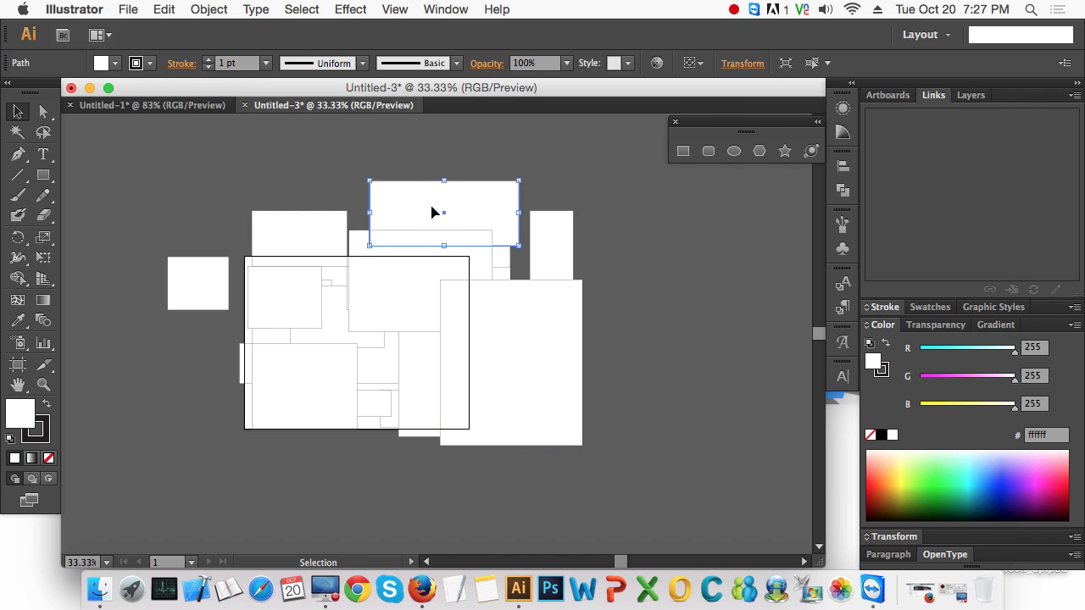
{"action": "left_click", "coordinate": [311, 287]}
{"action": "left_click", "coordinate": [309, 378]}
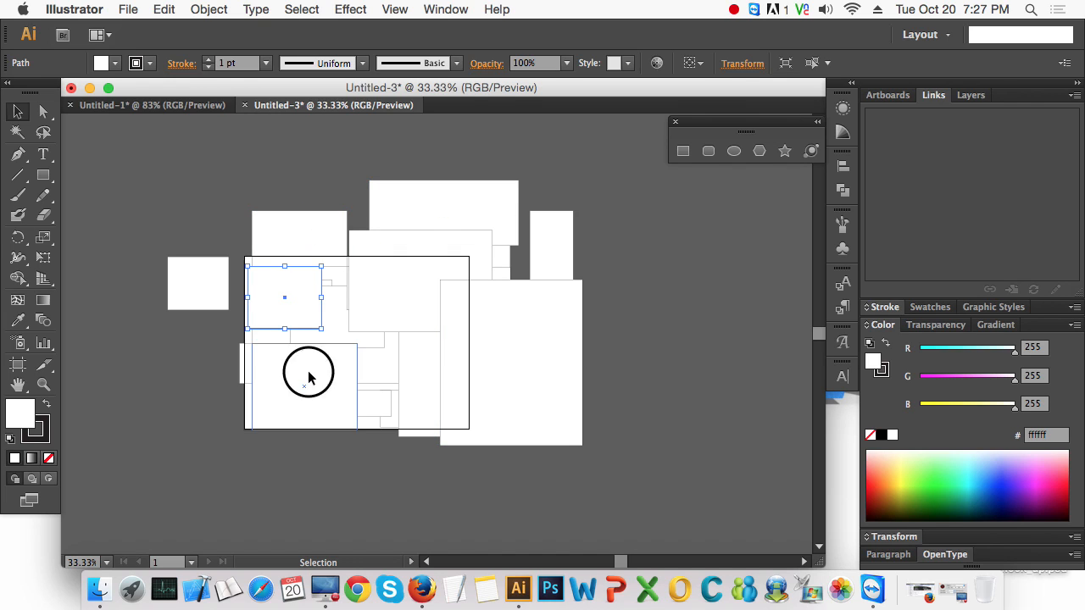
{"action": "left_click", "coordinate": [395, 307]}
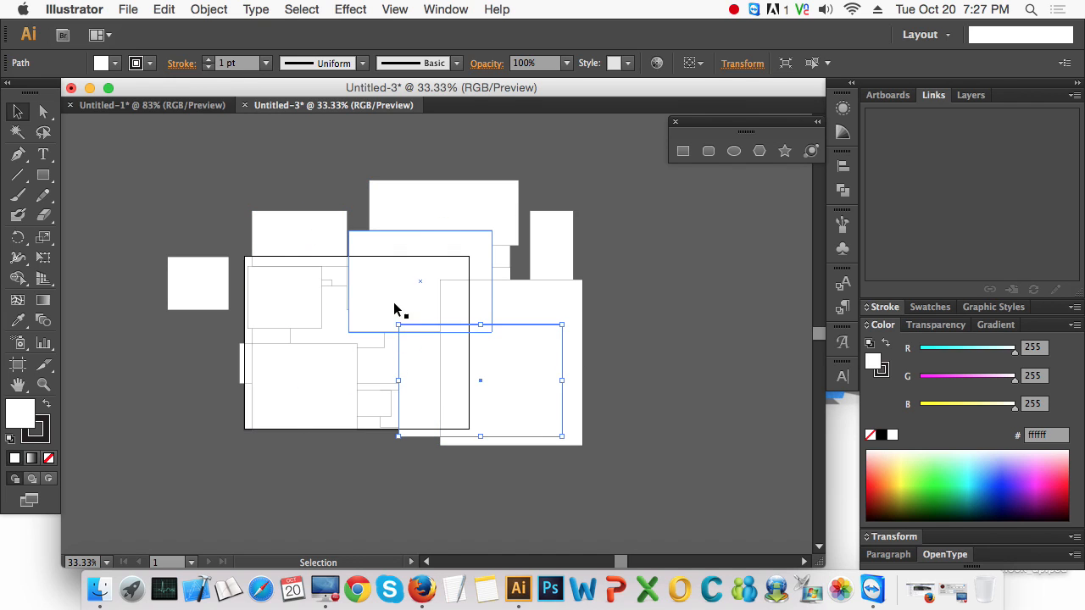
{"action": "left_click", "coordinate": [454, 208]}
{"action": "left_click", "coordinate": [559, 250]}
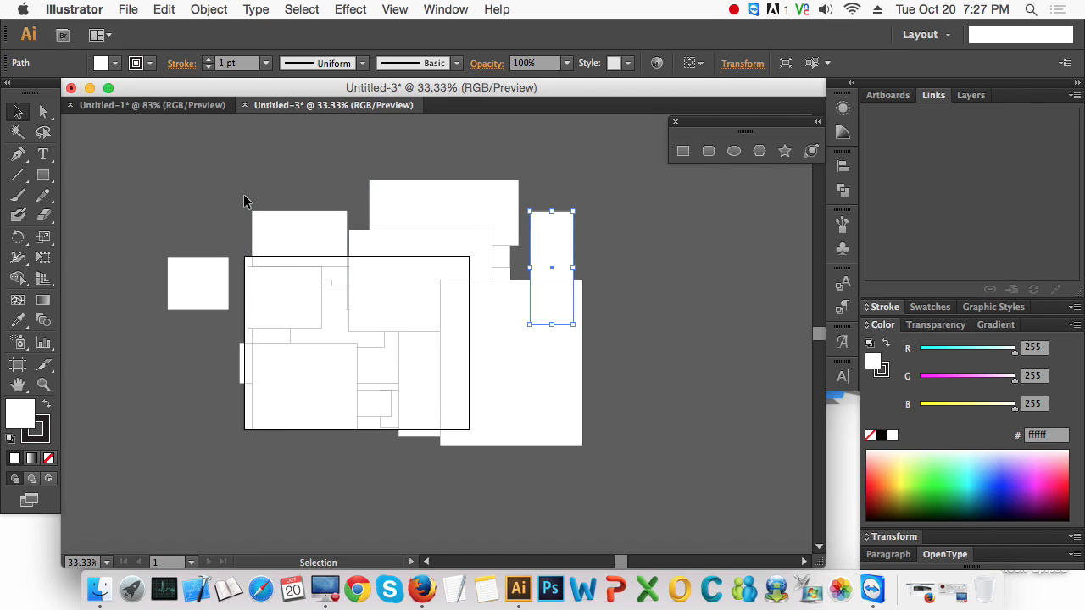
{"action": "left_click_drag", "start_coordinate": [136, 161], "coordinate": [716, 507]}
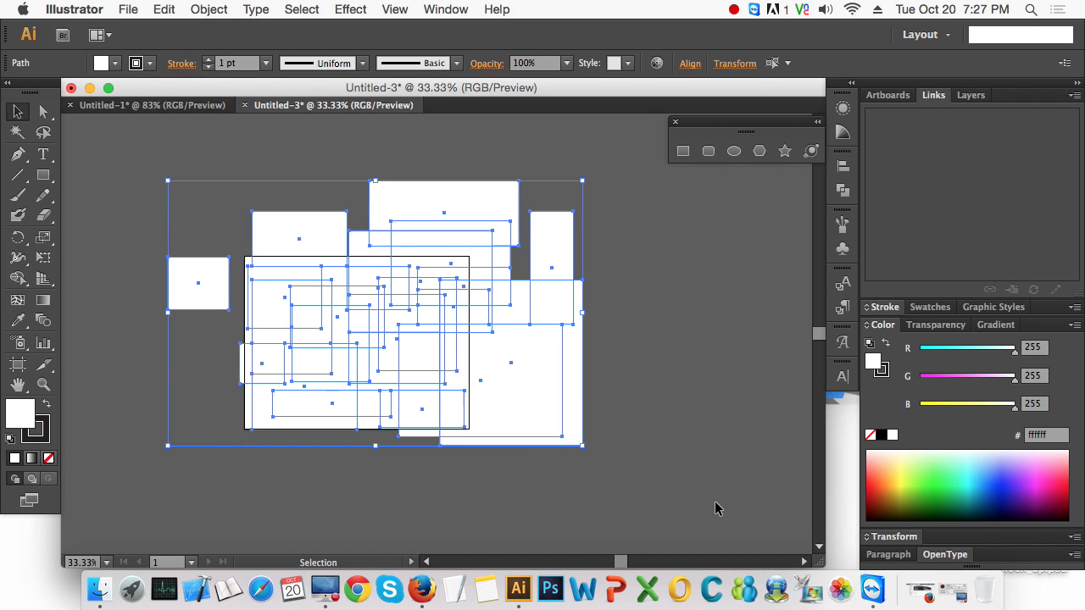
{"action": "key", "text": "Delete"}
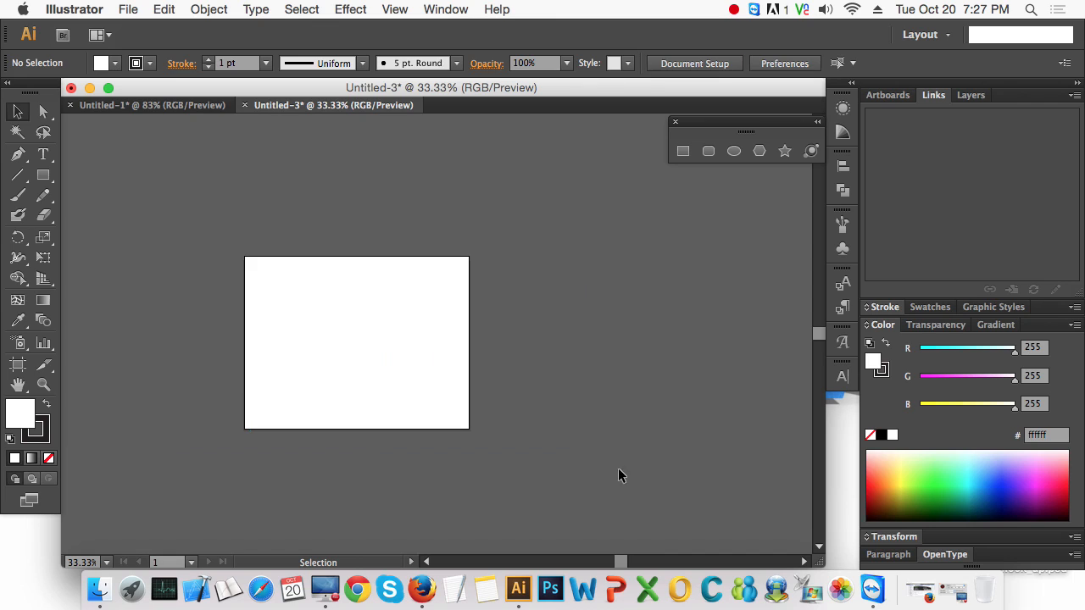
- Draw a trial rectangle in the middle of the artboard with the Rectangle tool and delete it
{"action": "left_click", "coordinate": [44, 176]}
{"action": "left_click_drag", "start_coordinate": [317, 288], "coordinate": [418, 366]}
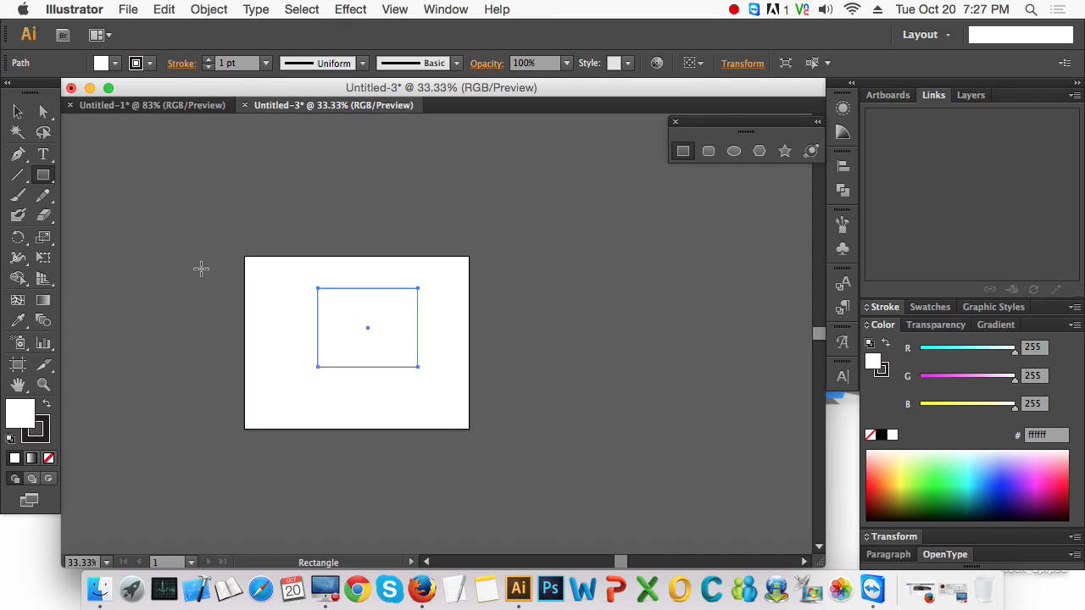
{"action": "left_click", "coordinate": [18, 111]}
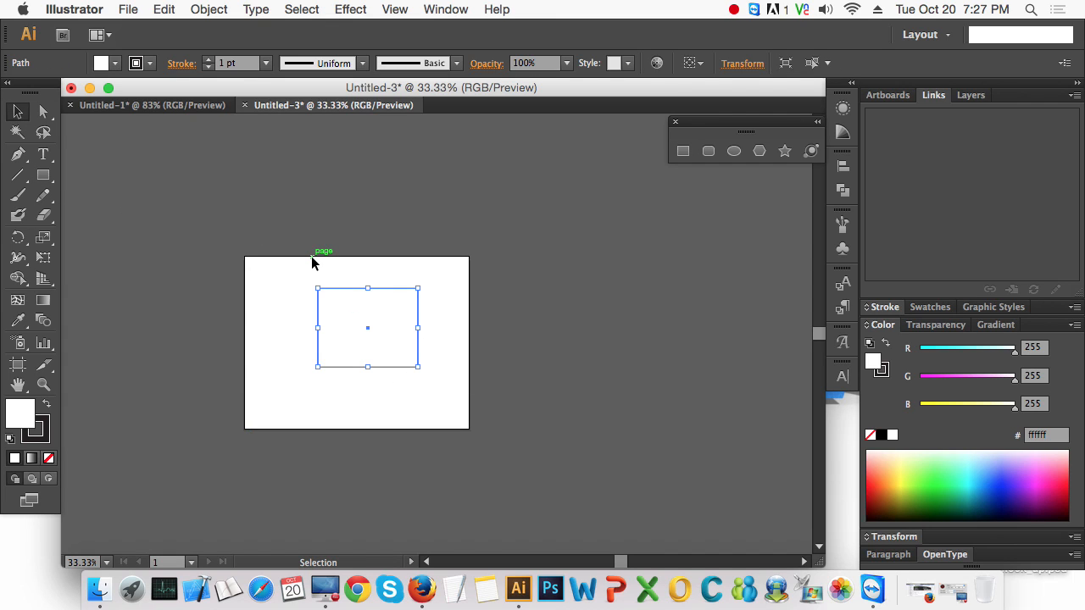
{"action": "key", "text": "Delete"}
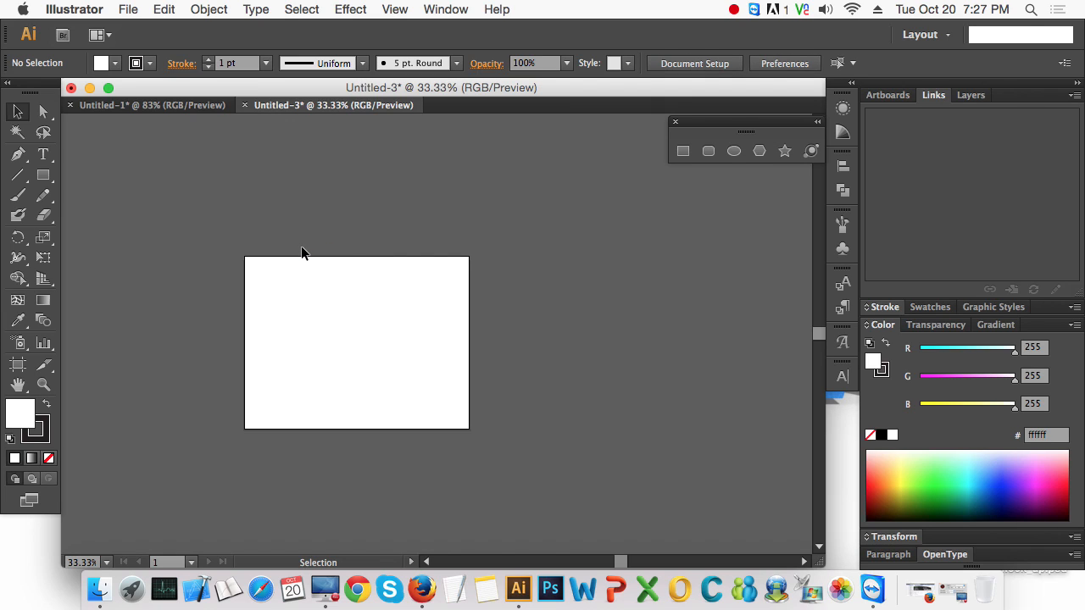
- Activate the Rectangle tool and move the floating shape tools panel further in over the artboard
{"action": "key", "text": "z"}
{"action": "left_click_drag", "start_coordinate": [218, 260], "coordinate": [479, 455]}
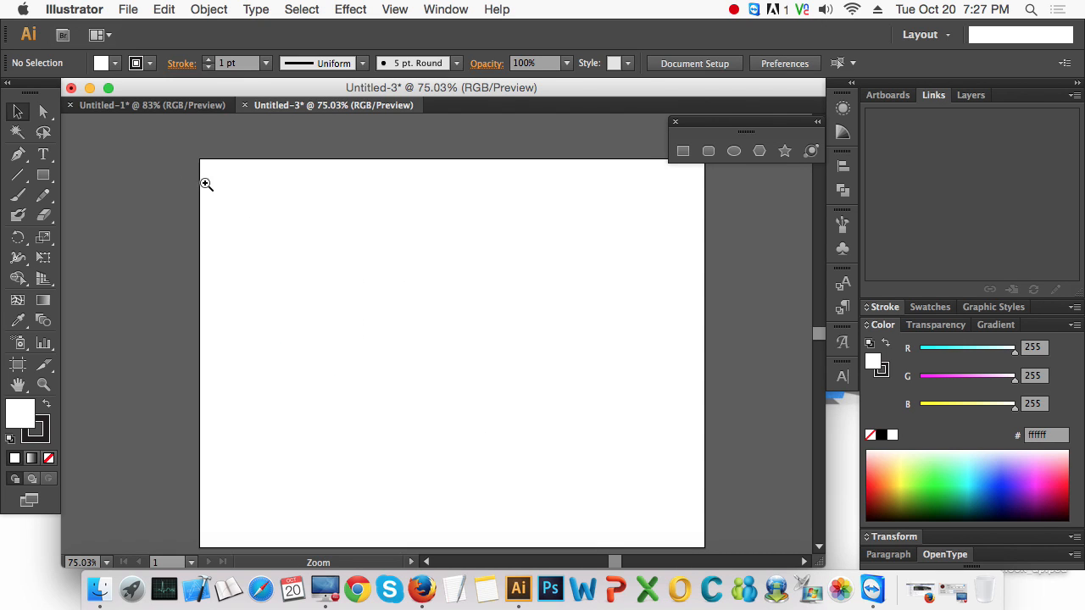
{"action": "left_click_drag", "start_coordinate": [161, 154], "coordinate": [563, 424]}
{"action": "key", "text": "space"}
{"action": "left_click_drag", "start_coordinate": [500, 390], "coordinate": [466, 350]}
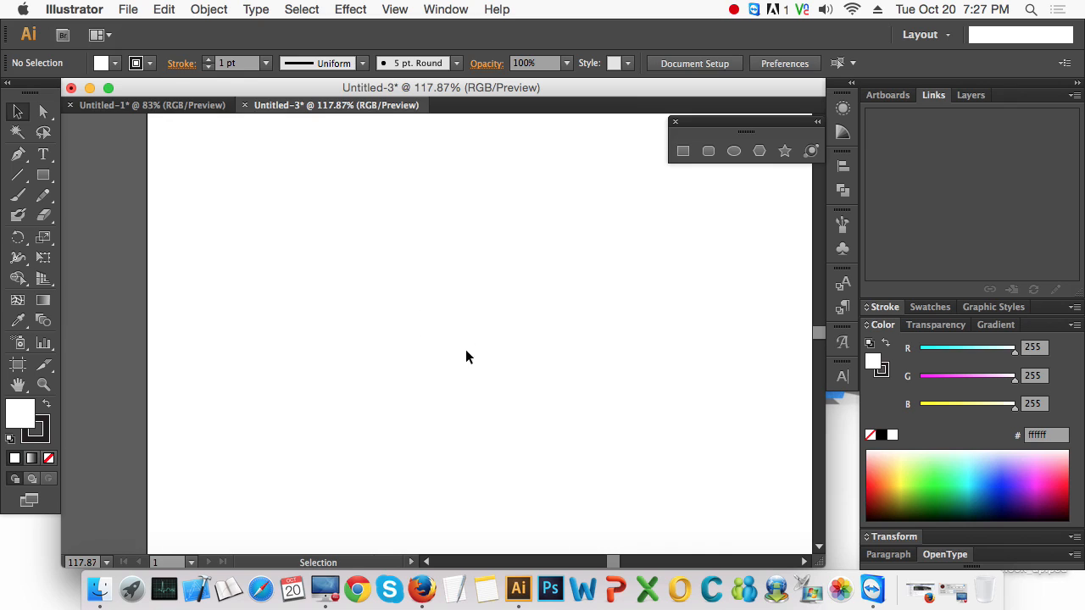
{"action": "left_click", "coordinate": [686, 153]}
{"action": "left_click_drag", "start_coordinate": [723, 127], "coordinate": [545, 143]}
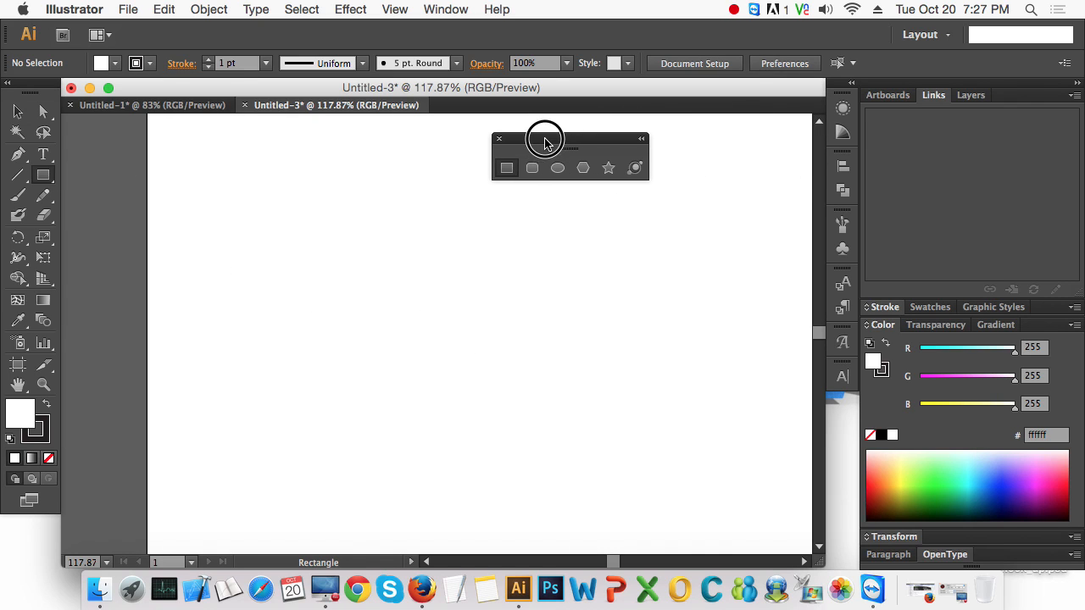
- Draw a square about 53 pt wide near the artboard's upper-left corner and delete it
{"action": "scroll", "coordinate": [284, 338], "scroll_direction": "up", "scroll_amount": 2}
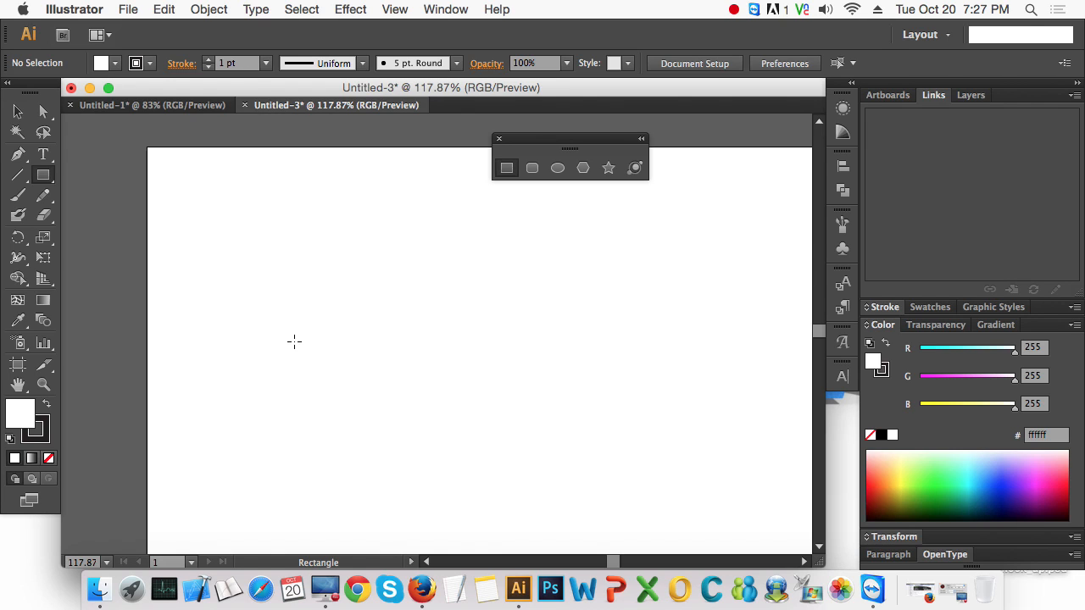
{"action": "left_click_drag", "start_coordinate": [179, 201], "coordinate": [234, 257]}
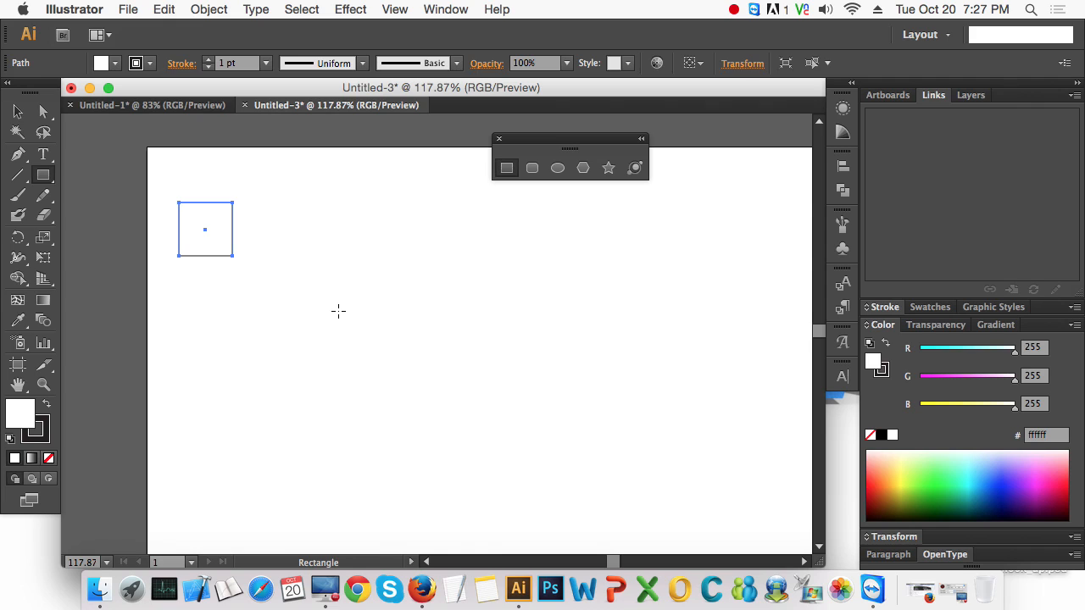
{"action": "key", "text": "Delete"}
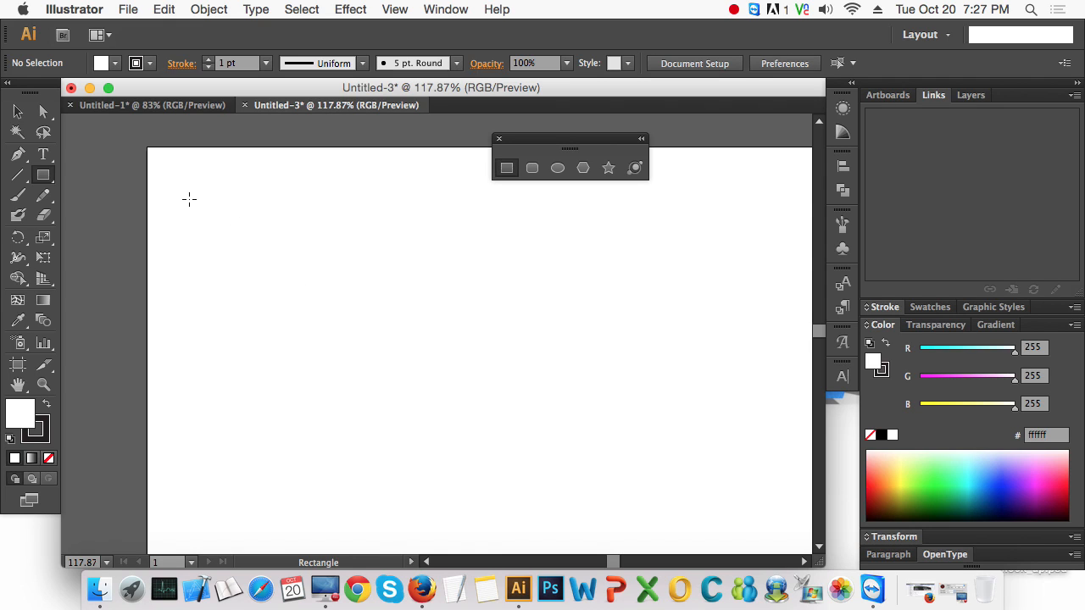
- Create a rectangle of exactly 100 pt width and 100 pt height near the artboard's upper-left corner
{"action": "left_click", "coordinate": [189, 199]}
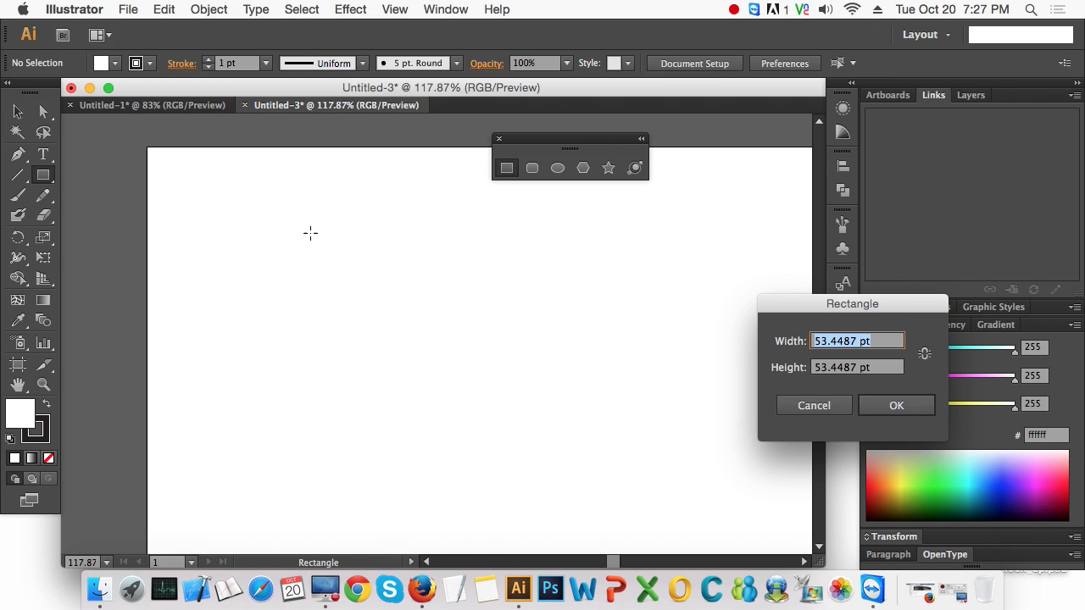
{"action": "left_click_drag", "start_coordinate": [801, 304], "coordinate": [382, 214]}
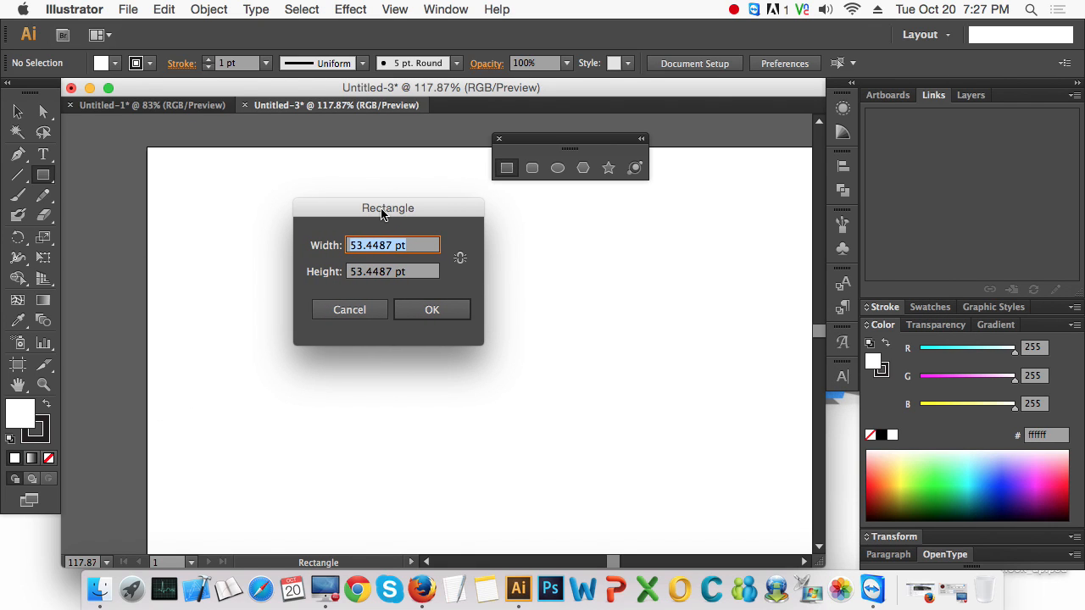
{"action": "type", "text": "100"}
{"action": "key", "text": "Tab"}
{"action": "type", "text": "100"}
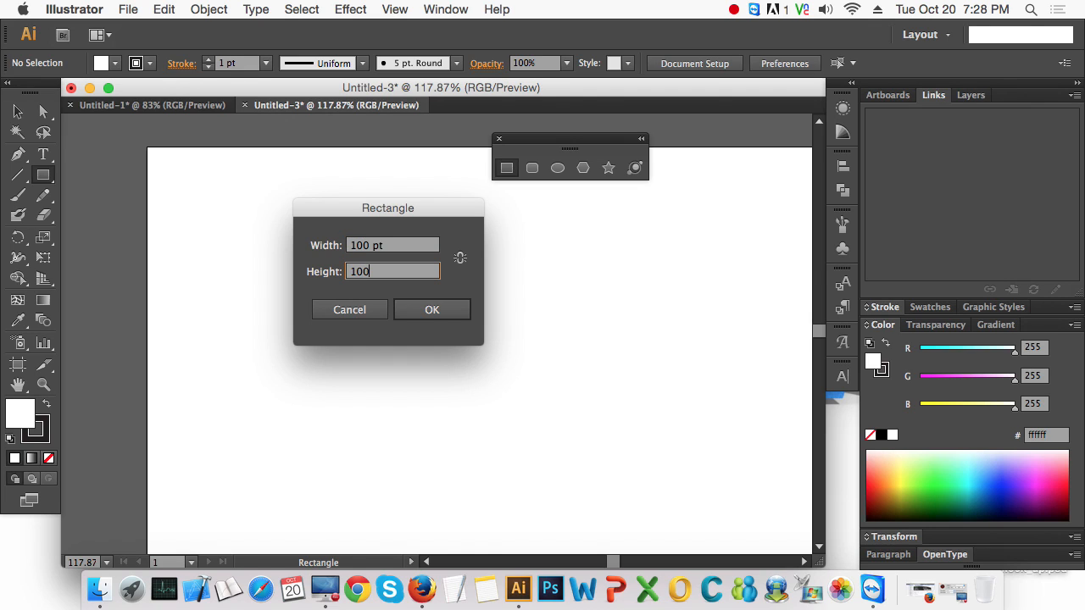
{"action": "key", "text": "Return"}
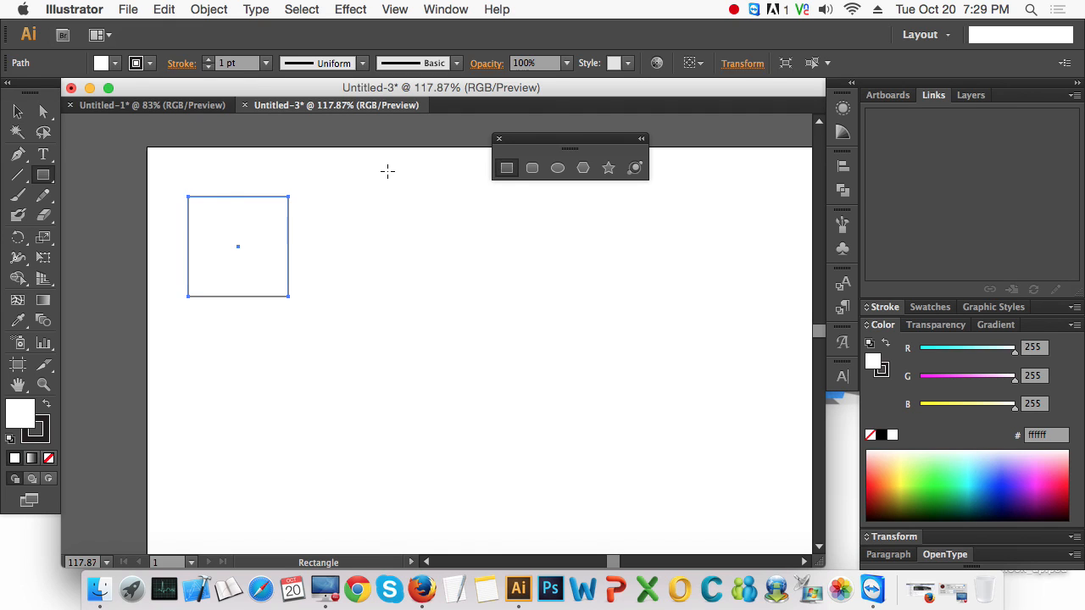
- Duplicate the 100 pt square three times downward with the Selection tool to form a column of four squares
{"action": "left_click", "coordinate": [18, 111]}
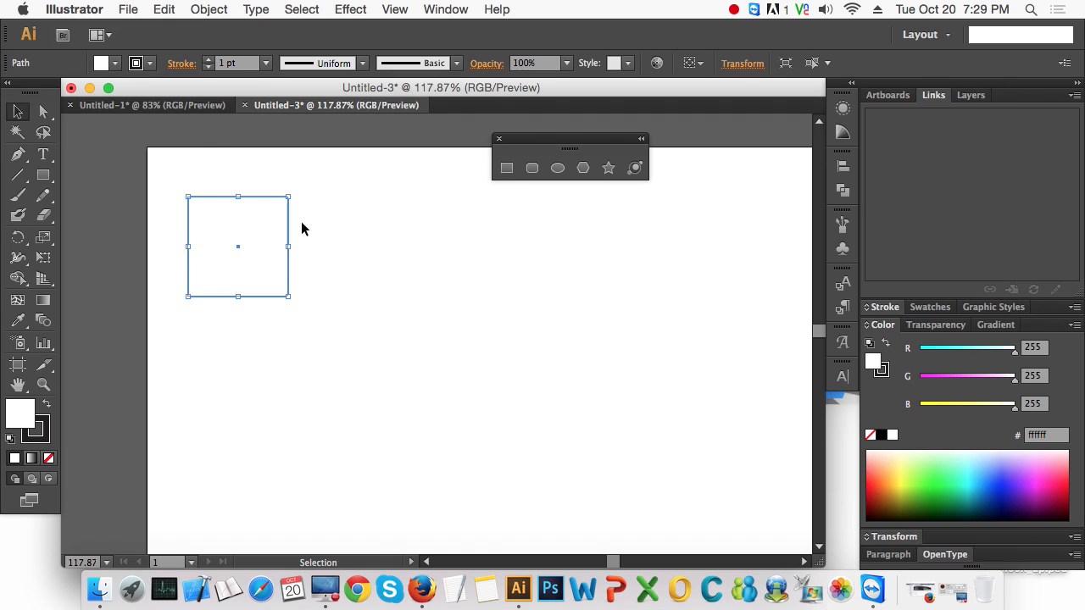
{"action": "left_click", "coordinate": [413, 347]}
{"action": "left_click_drag", "start_coordinate": [384, 346], "coordinate": [201, 217]}
{"action": "left_click_drag", "start_coordinate": [262, 248], "coordinate": [263, 362]}
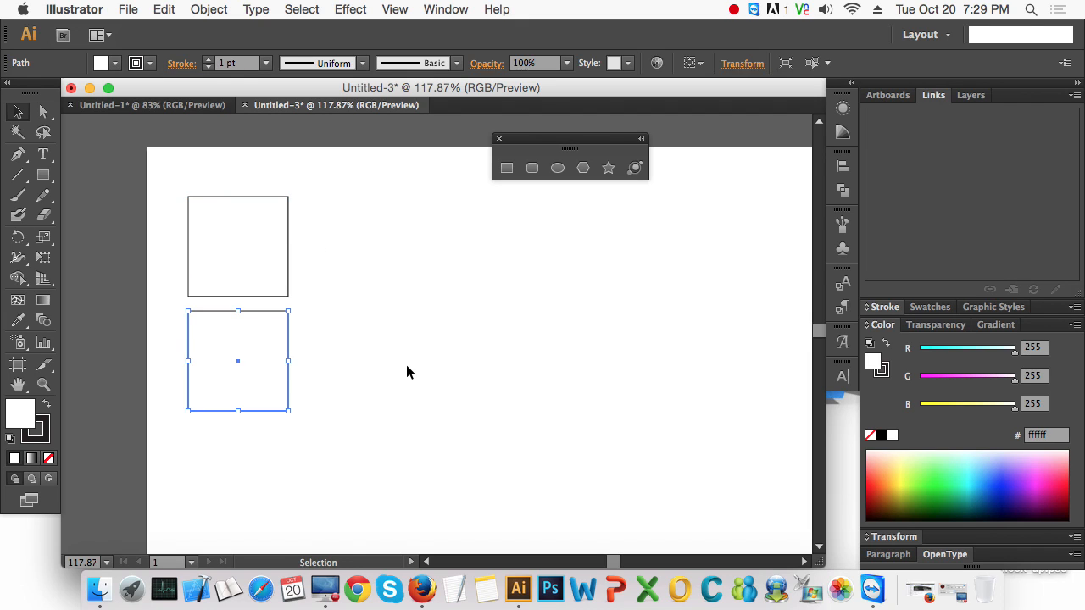
{"action": "left_click_drag", "start_coordinate": [359, 370], "coordinate": [366, 208]}
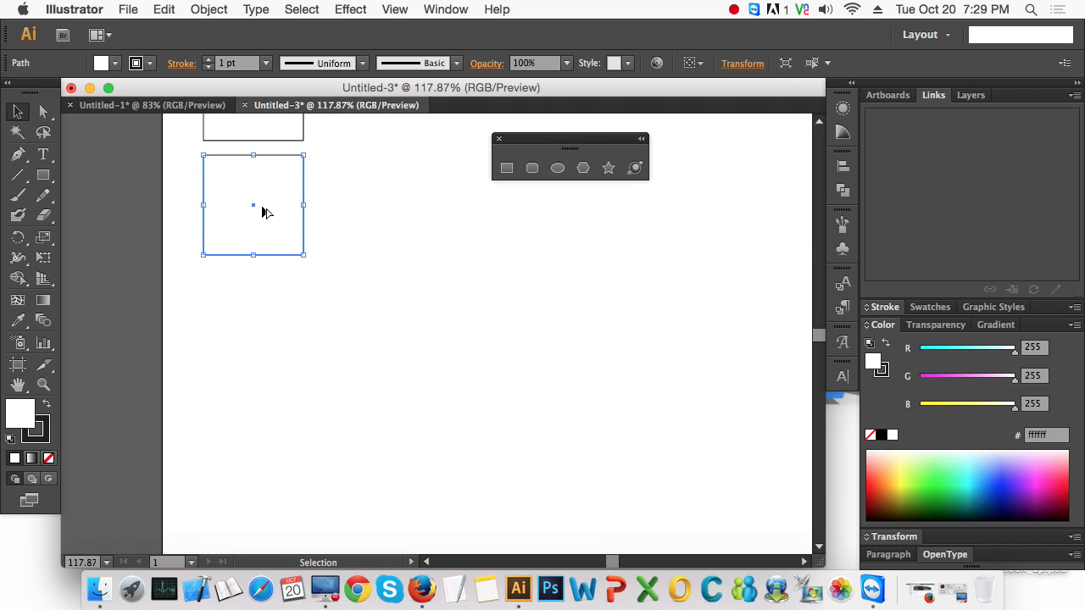
{"action": "left_click_drag", "start_coordinate": [262, 211], "coordinate": [280, 440]}
{"action": "left_click", "coordinate": [428, 375]}
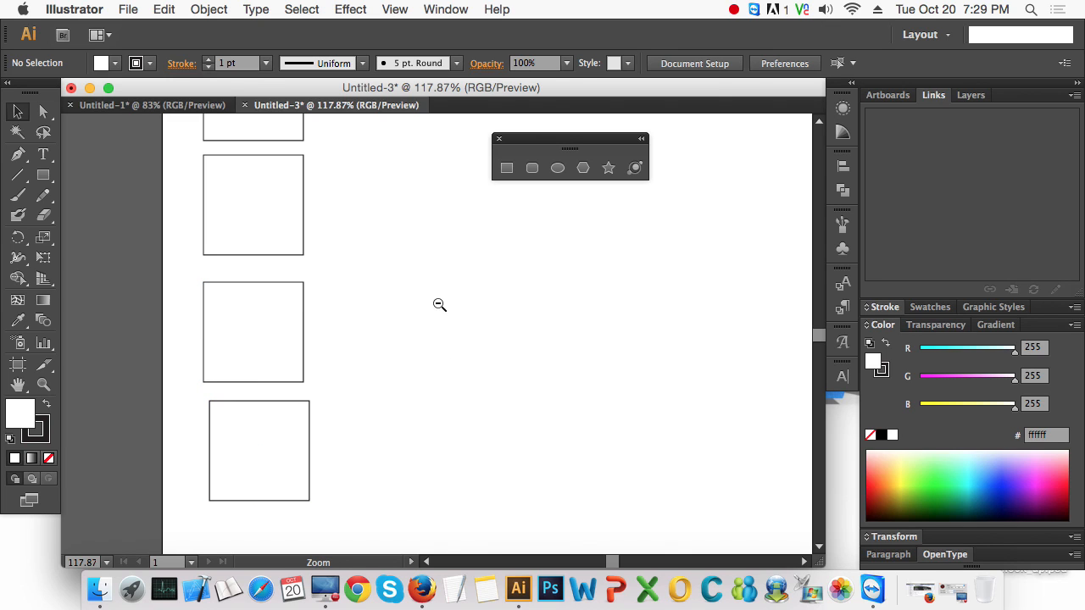
- Duplicate the column's top square horizontally to its right, leaving a gap between the two squares
{"action": "left_click", "coordinate": [421, 305], "text": "alt+super"}
{"action": "left_click", "coordinate": [420, 304], "text": "alt+super"}
{"action": "left_click_drag", "start_coordinate": [431, 343], "coordinate": [387, 297]}
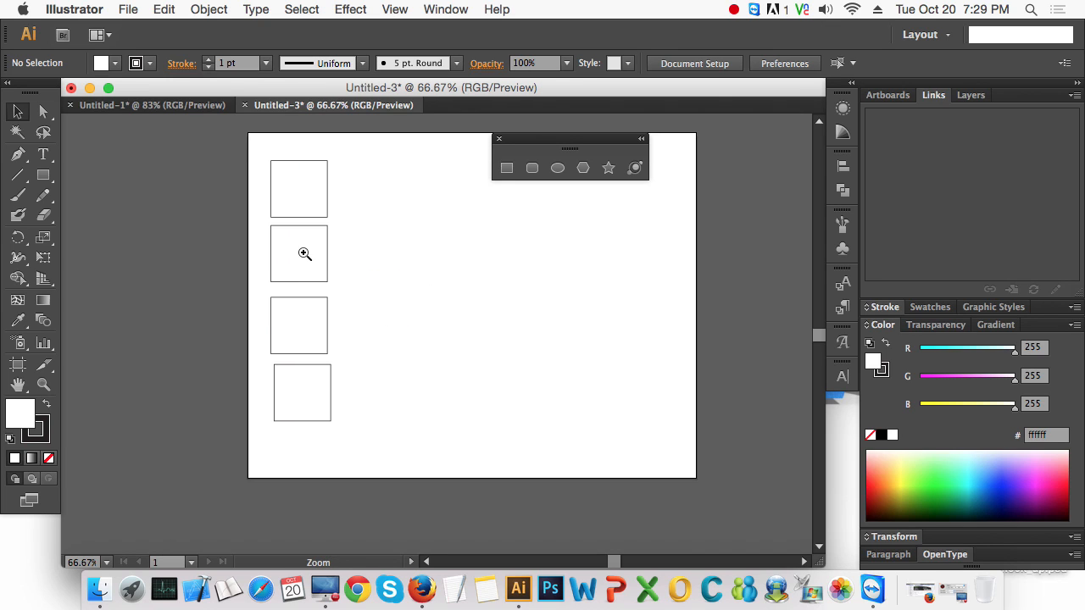
{"action": "left_click_drag", "start_coordinate": [232, 141], "coordinate": [498, 463]}
{"action": "left_click_drag", "start_coordinate": [506, 388], "coordinate": [447, 397]}
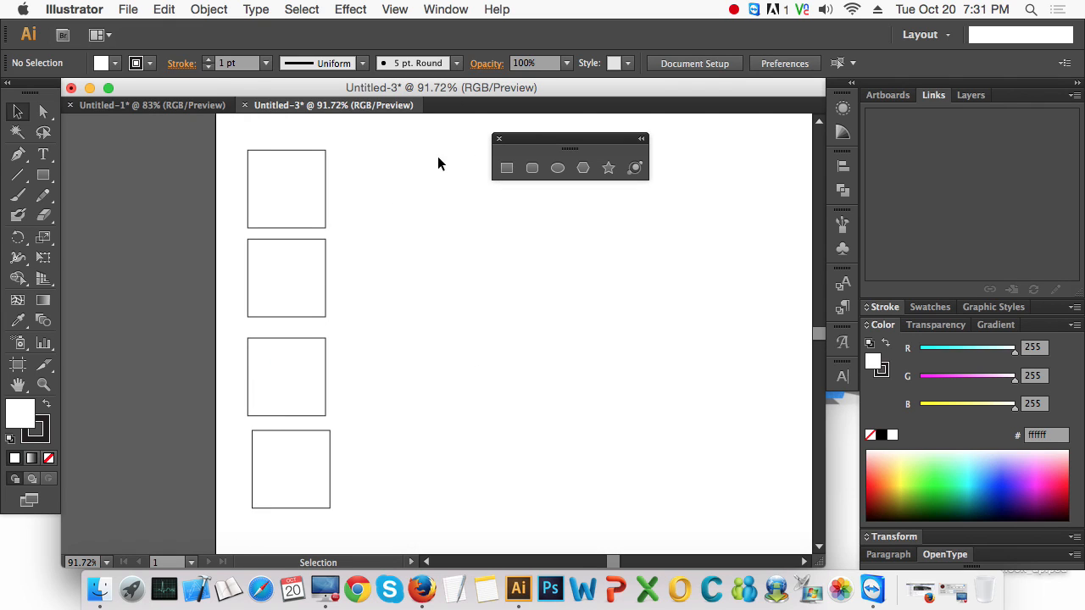
{"action": "left_click", "coordinate": [424, 182]}
{"action": "left_click_drag", "start_coordinate": [295, 201], "coordinate": [399, 200]}
{"action": "left_click", "coordinate": [588, 321]}
- Delete the three lower squares of the left column and duplicate the right-hand square straight down
{"action": "left_click_drag", "start_coordinate": [413, 483], "coordinate": [296, 288]}
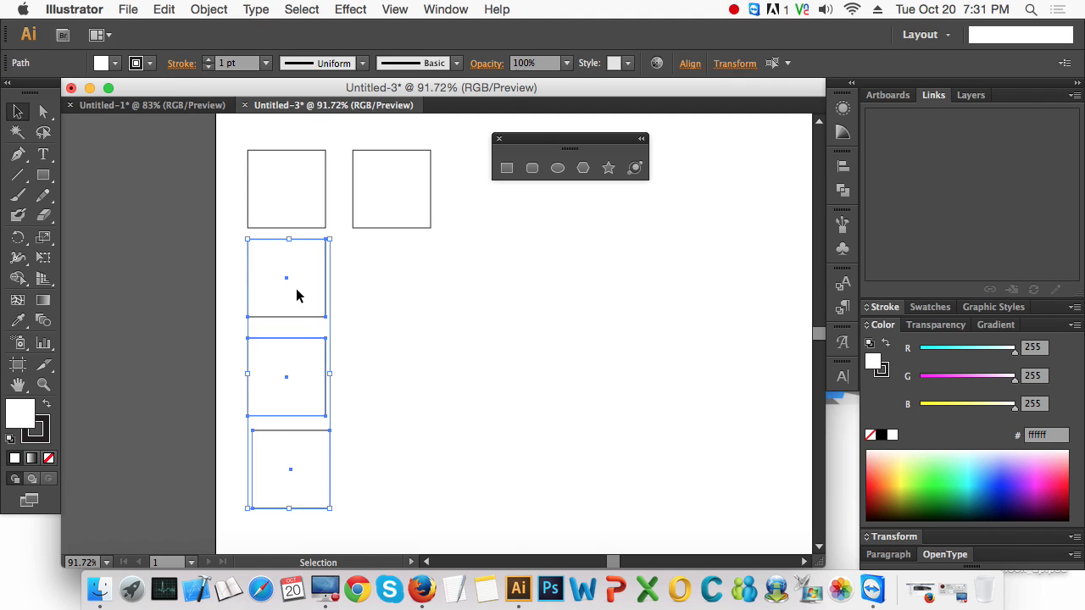
{"action": "key", "text": "Delete"}
{"action": "left_click_drag", "start_coordinate": [405, 194], "coordinate": [415, 295]}
{"action": "left_click", "coordinate": [492, 285]}
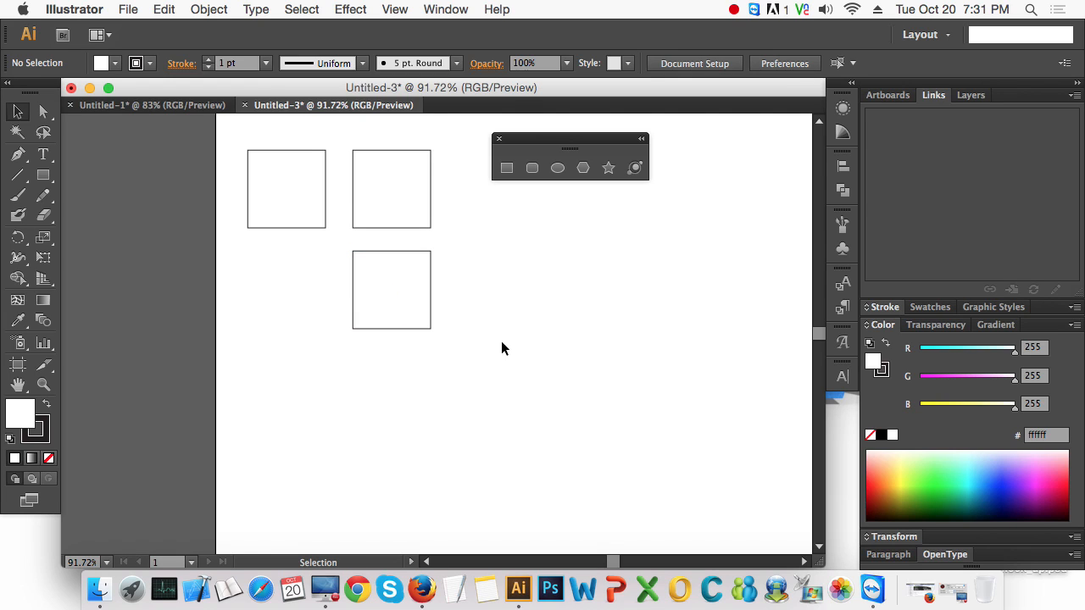
- Duplicate the upper-left square straight down to complete a two-by-two grid, and move the floating shape tools clear of the squares
{"action": "left_click_drag", "start_coordinate": [497, 368], "coordinate": [411, 311]}
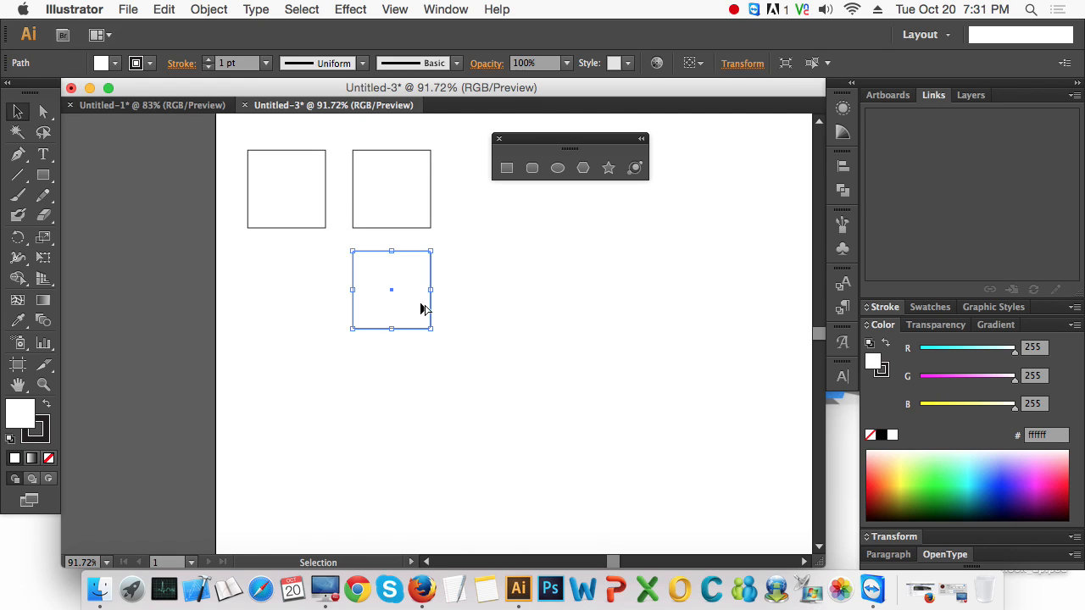
{"action": "left_click_drag", "start_coordinate": [298, 290], "coordinate": [231, 181]}
{"action": "left_click_drag", "start_coordinate": [303, 190], "coordinate": [304, 291]}
{"action": "left_click", "coordinate": [523, 371]}
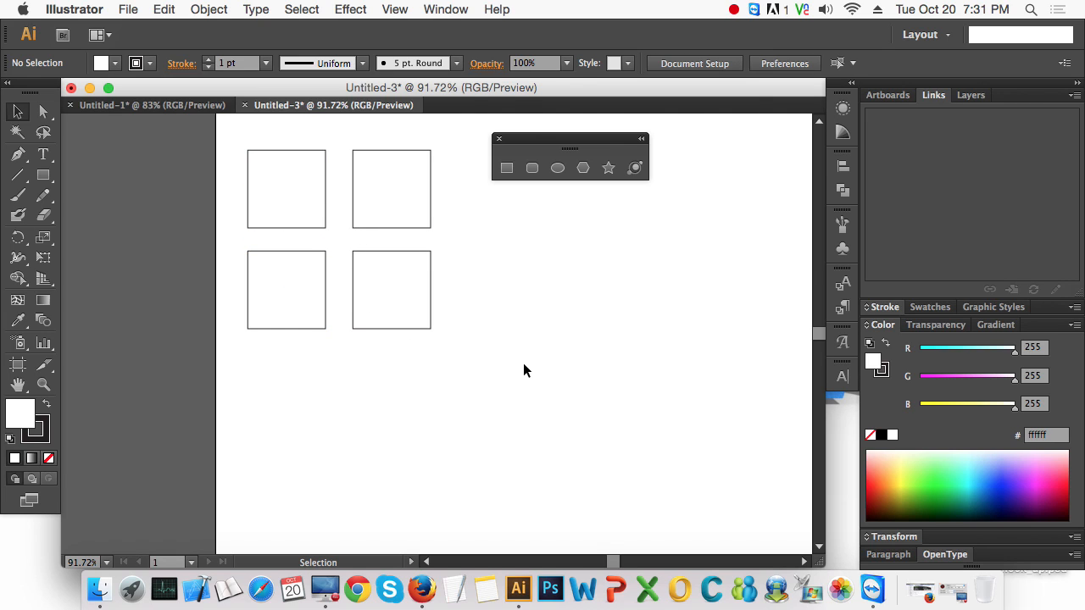
{"action": "left_click_drag", "start_coordinate": [575, 141], "coordinate": [640, 140]}
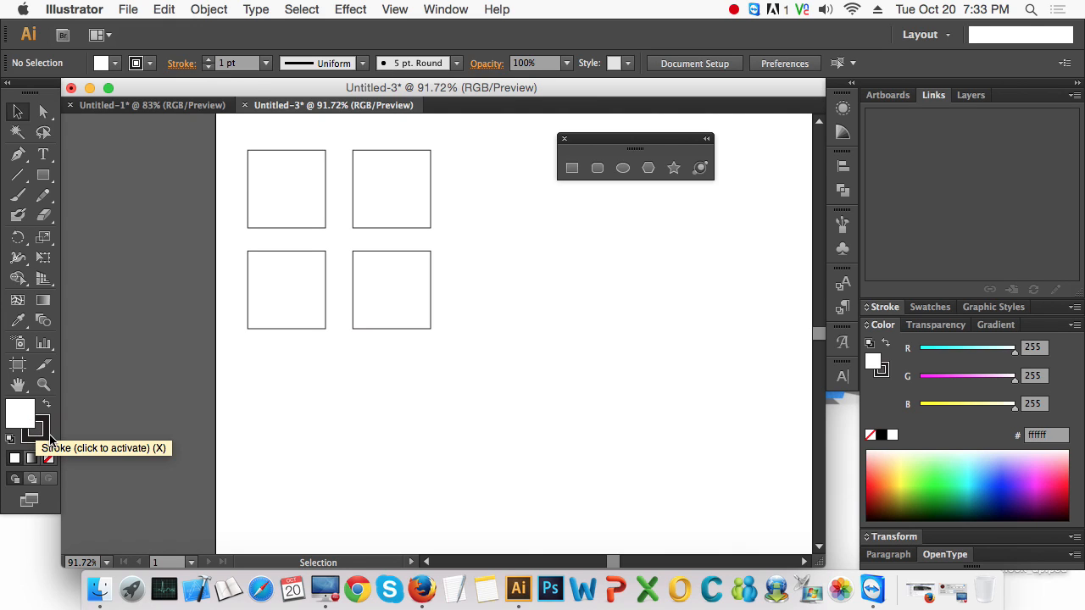
- Try purple and green fill colours from the color spectrum with no square selected
{"action": "left_click", "coordinate": [39, 432]}
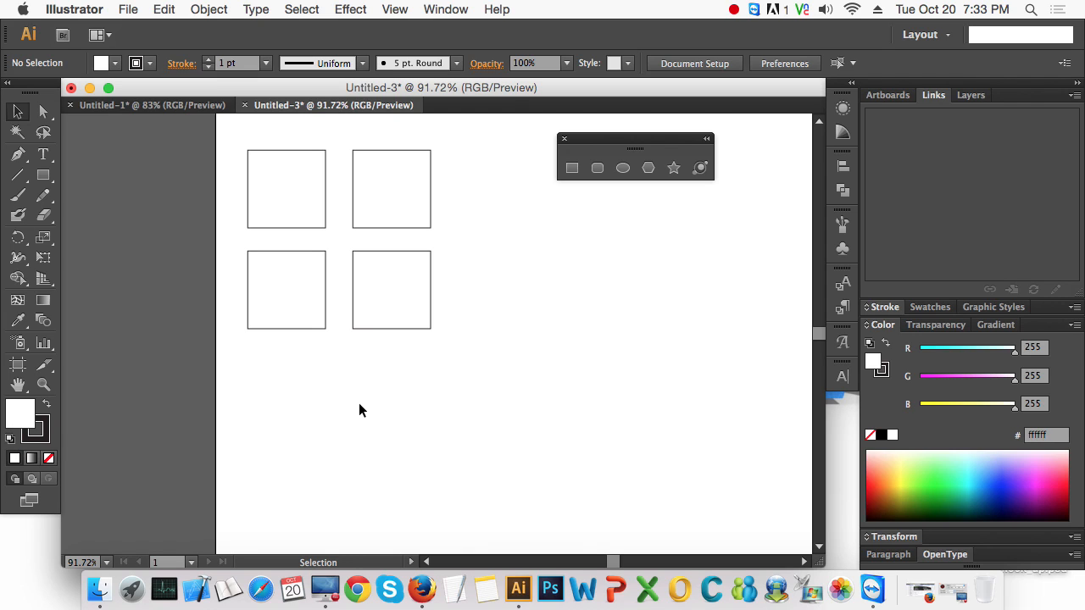
{"action": "left_click_drag", "start_coordinate": [517, 383], "coordinate": [391, 279]}
{"action": "left_click_drag", "start_coordinate": [487, 388], "coordinate": [353, 285]}
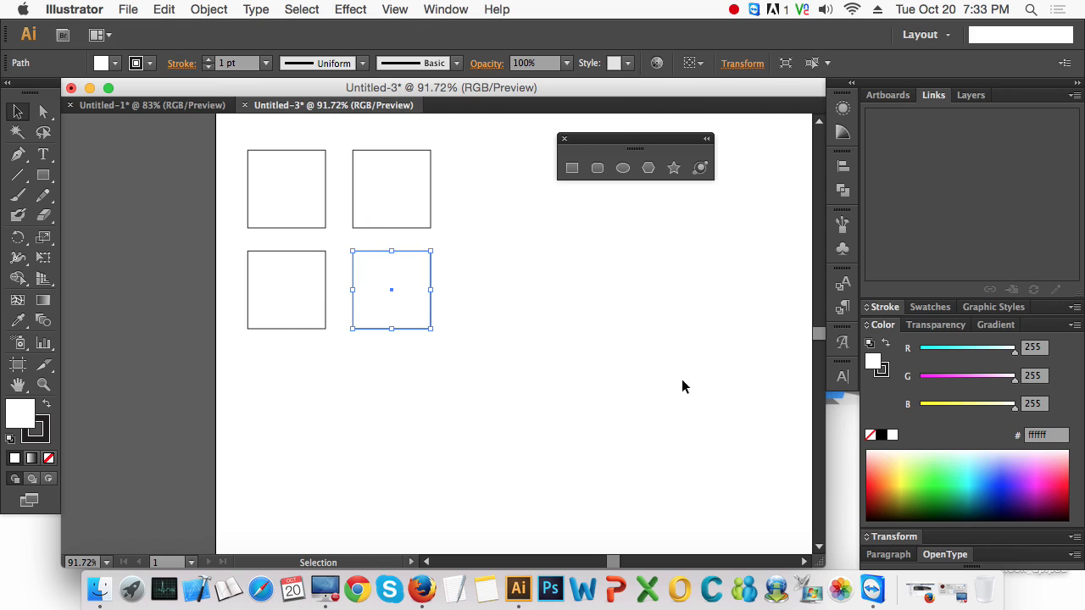
{"action": "left_click", "coordinate": [531, 363]}
{"action": "left_click", "coordinate": [945, 476]}
{"action": "left_click", "coordinate": [1015, 500]}
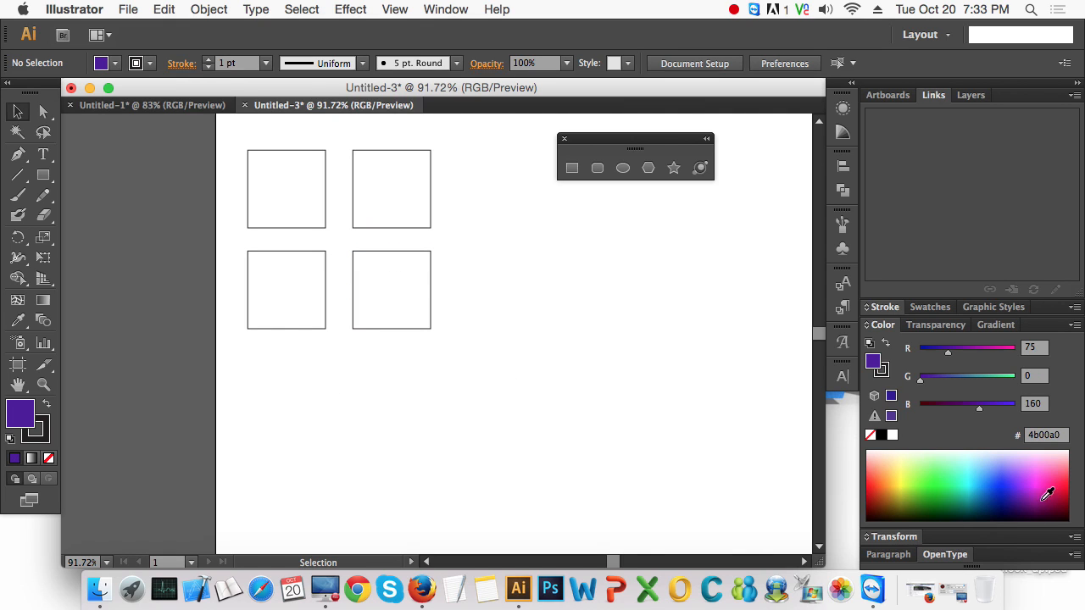
{"action": "left_click", "coordinate": [1051, 500]}
{"action": "left_click", "coordinate": [937, 497]}
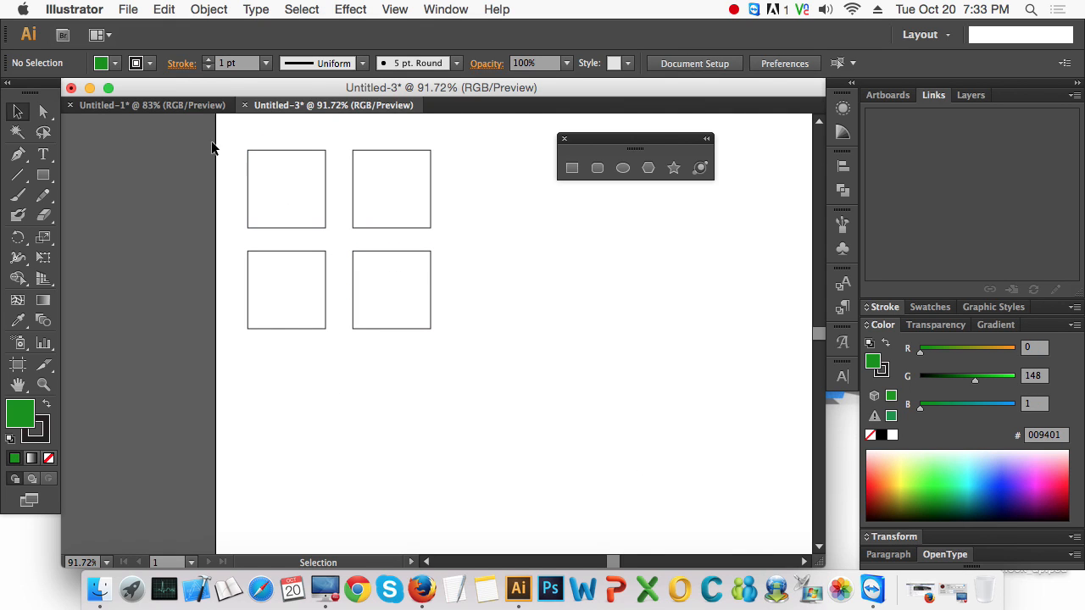
{"action": "left_click", "coordinate": [267, 157]}
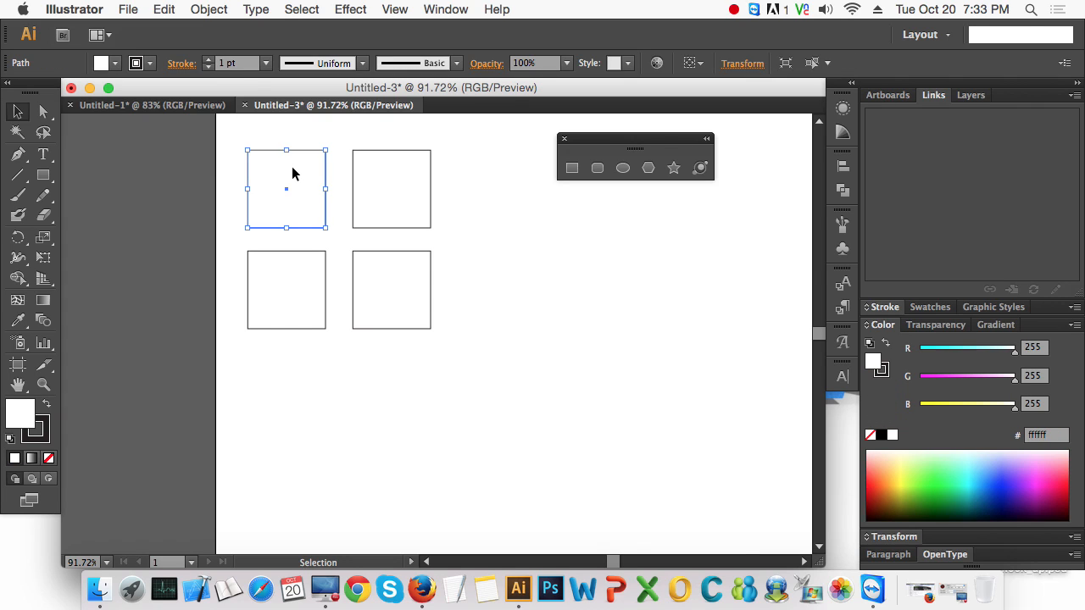
{"action": "left_click", "coordinate": [205, 151]}
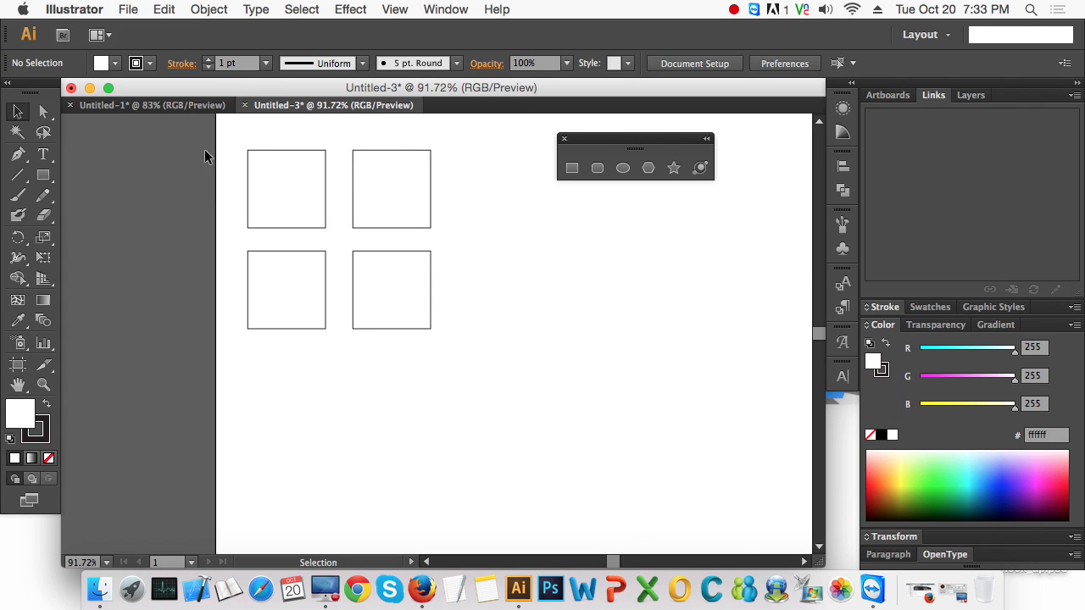
- Select the upper-left square and switch the color sliders to CMYK
{"action": "left_click", "coordinate": [279, 182]}
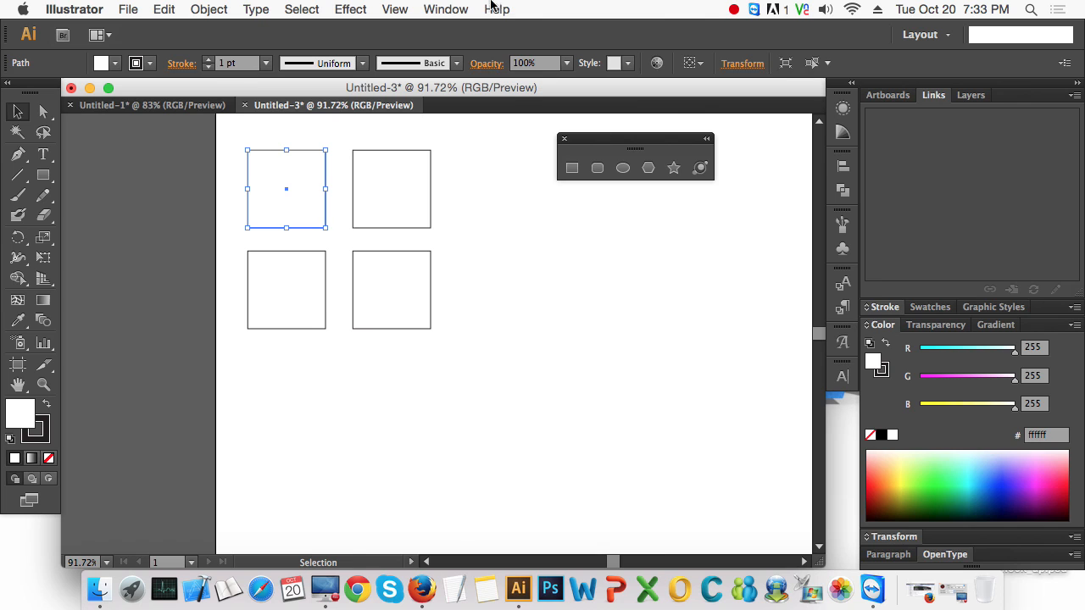
{"action": "left_click", "coordinate": [449, 9]}
{"action": "mouse_move", "coordinate": [395, 9]}
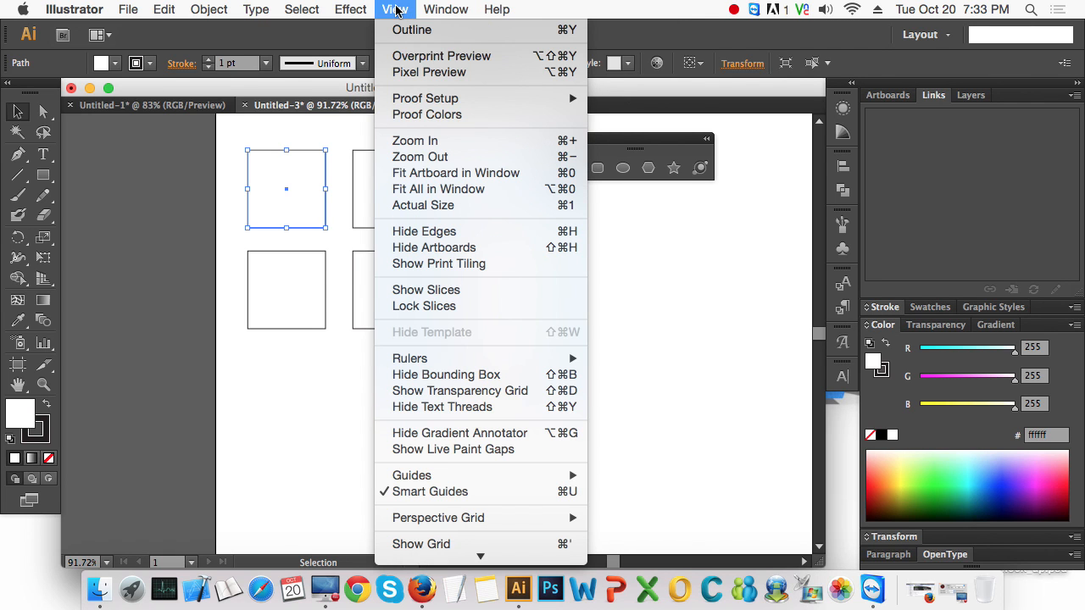
{"action": "mouse_move", "coordinate": [450, 7]}
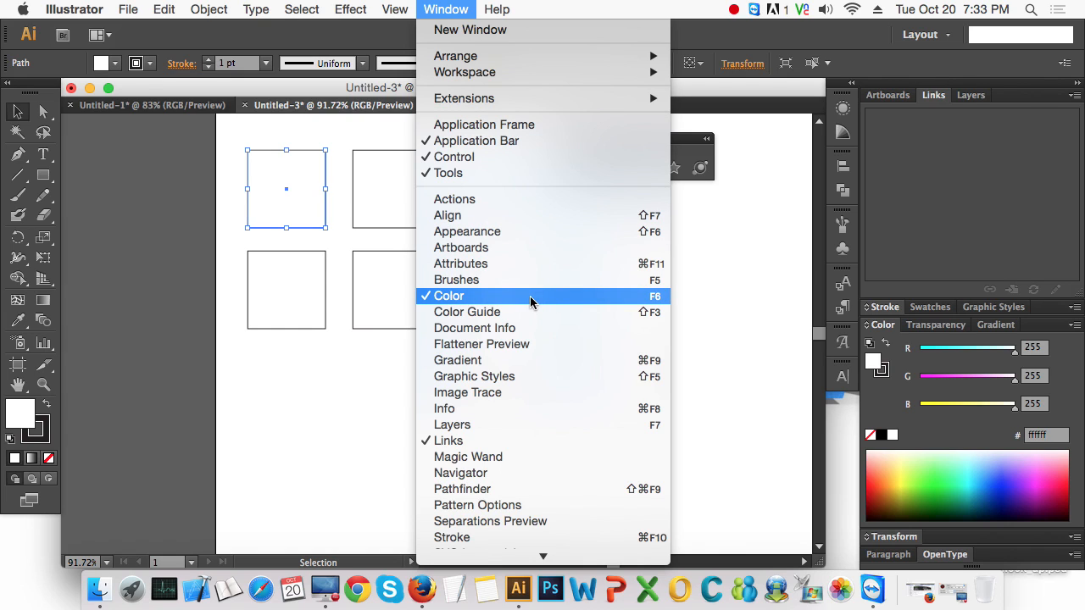
{"action": "left_click", "coordinate": [496, 295]}
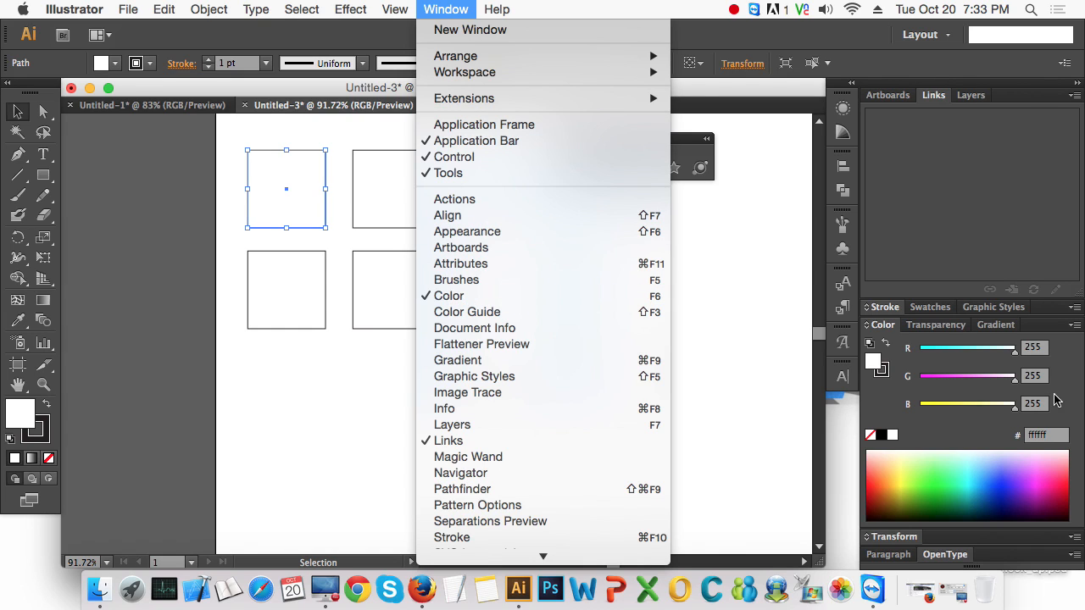
{"action": "left_click", "coordinate": [1074, 327]}
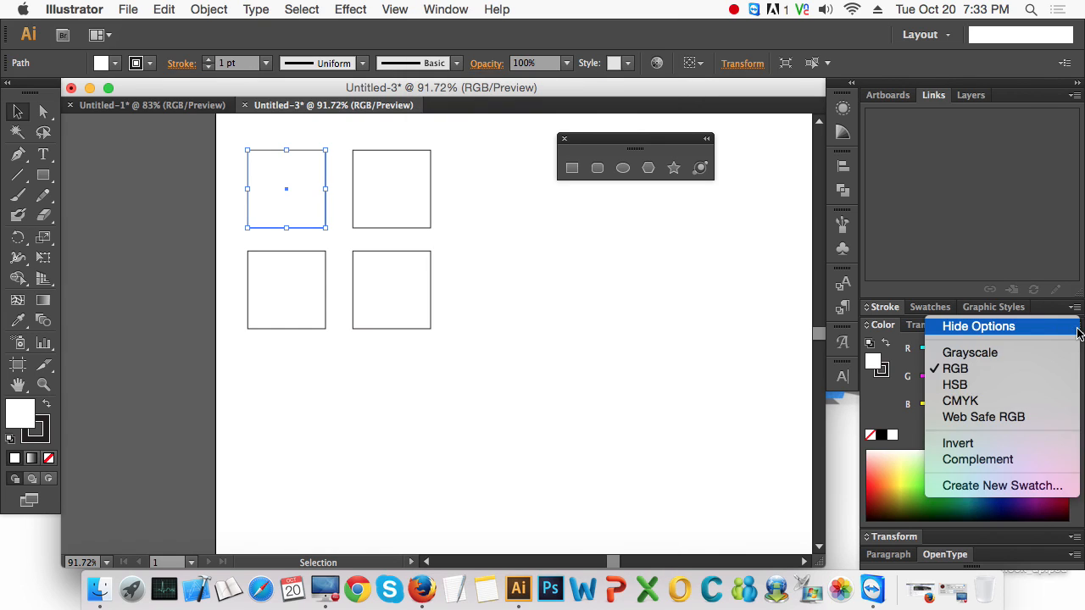
{"action": "left_click", "coordinate": [1001, 406]}
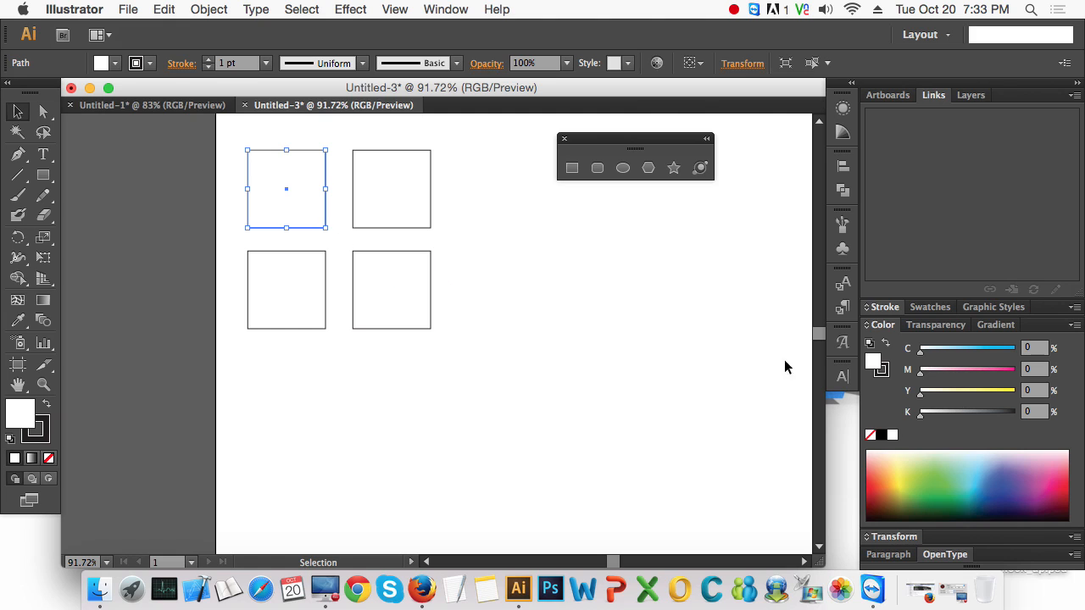
- Fill the upper-left square with 100% cyan, the upper-right square with pure magenta and the lower-right square with pure yellow
{"action": "left_click_drag", "start_coordinate": [1004, 350], "coordinate": [1052, 354]}
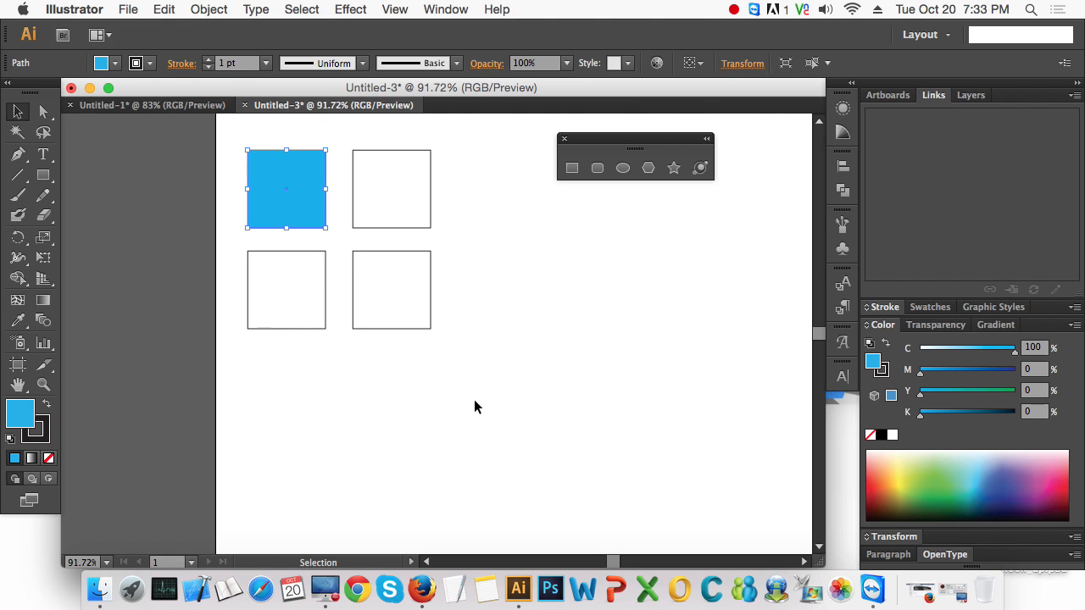
{"action": "left_click", "coordinate": [351, 153]}
{"action": "left_click_drag", "start_coordinate": [921, 373], "coordinate": [1017, 370]}
{"action": "left_click_drag", "start_coordinate": [444, 380], "coordinate": [430, 315]}
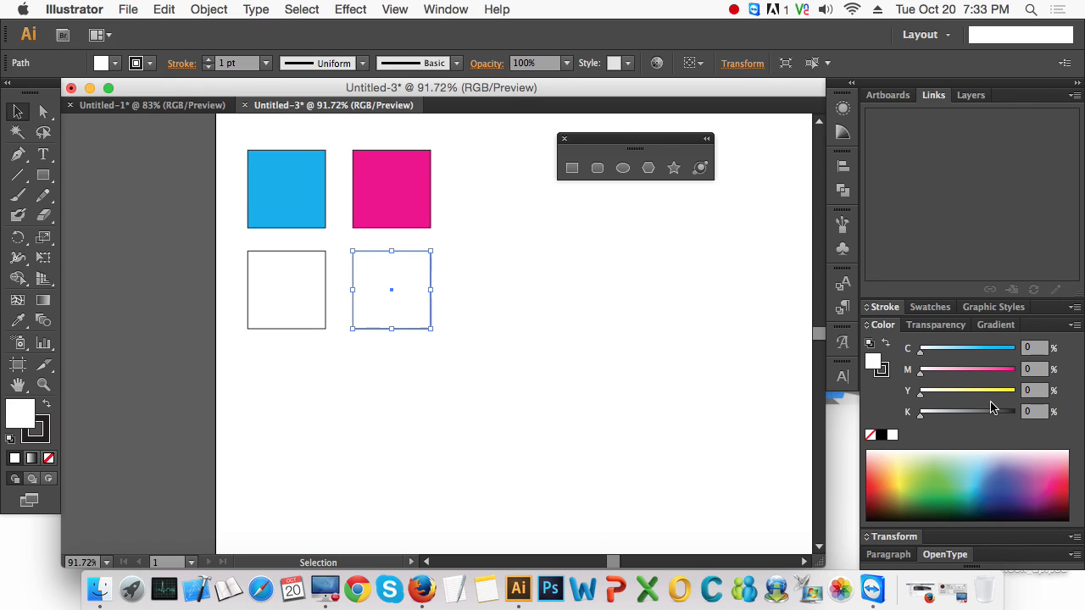
{"action": "left_click_drag", "start_coordinate": [1006, 392], "coordinate": [1068, 398]}
{"action": "left_click", "coordinate": [529, 427]}
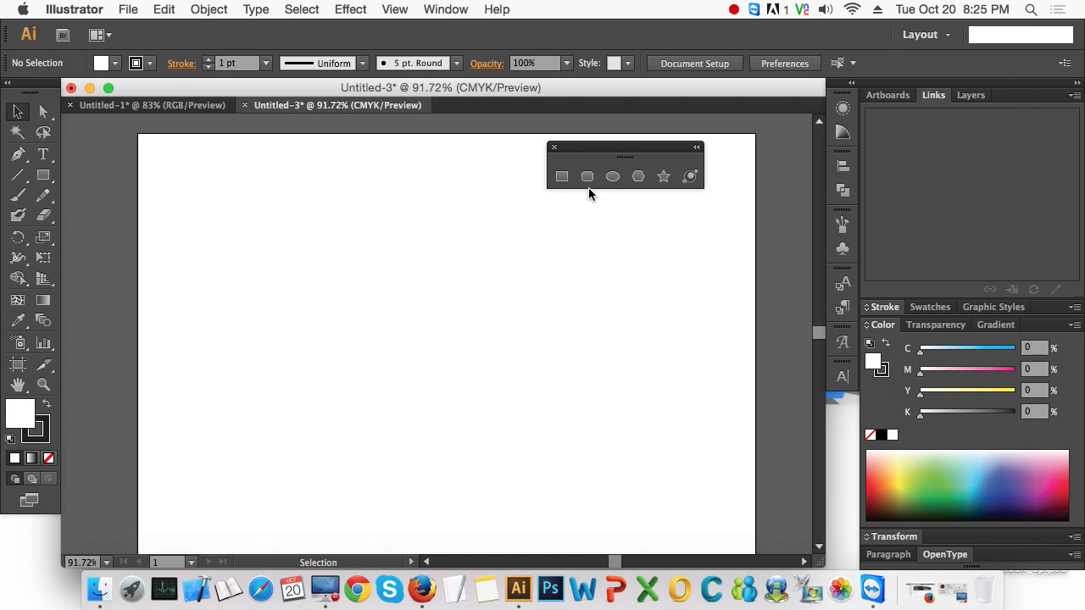
- Draw a rectangle freehand on the empty artboard, shifting its position while drawing, and delete it
{"action": "left_click", "coordinate": [562, 176]}
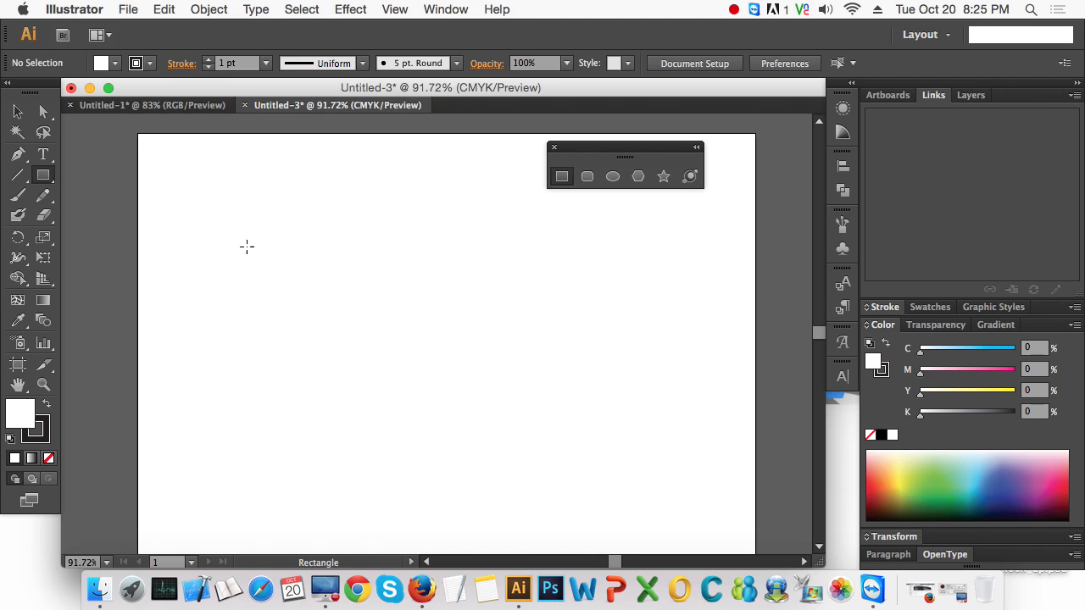
{"action": "left_click_drag", "start_coordinate": [239, 242], "coordinate": [483, 363]}
{"action": "key", "text": "space"}
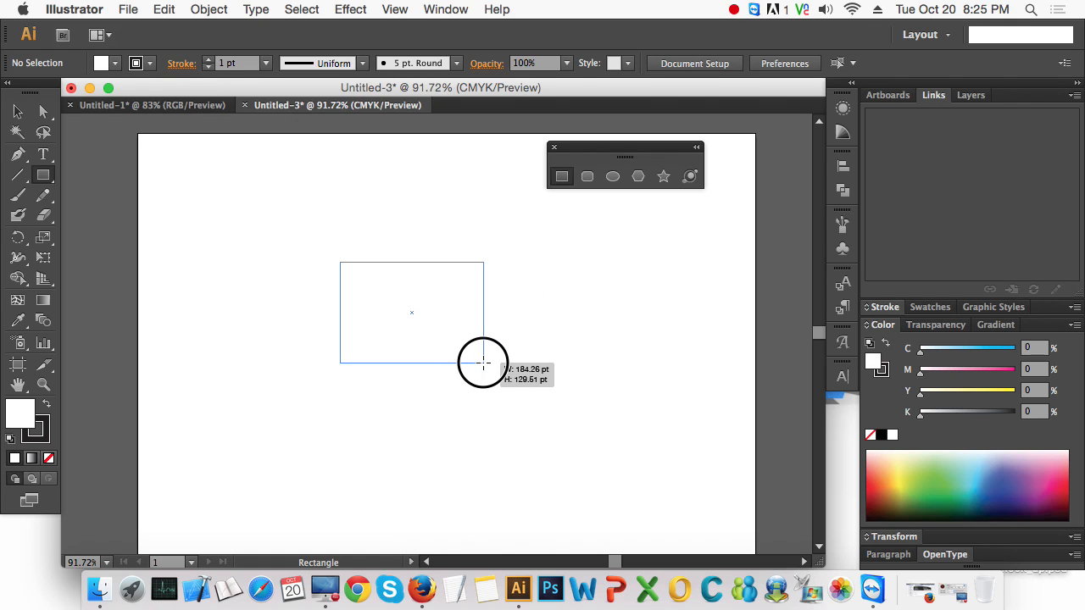
{"action": "mouse_move", "coordinate": [483, 363]}
{"action": "left_mouse_down"}
{"action": "mouse_move", "coordinate": [401, 302]}
{"action": "mouse_move", "coordinate": [353, 329]}
{"action": "mouse_move", "coordinate": [279, 336]}
{"action": "mouse_move", "coordinate": [531, 375]}
{"action": "mouse_move", "coordinate": [417, 341]}
{"action": "mouse_move", "coordinate": [317, 376]}
{"action": "mouse_move", "coordinate": [348, 360]}
{"action": "mouse_move", "coordinate": [470, 368]}
{"action": "mouse_move", "coordinate": [673, 441]}
{"action": "mouse_move", "coordinate": [433, 337]}
{"action": "mouse_move", "coordinate": [329, 274]}
{"action": "mouse_move", "coordinate": [291, 279]}
{"action": "mouse_move", "coordinate": [440, 366]}
{"action": "mouse_move", "coordinate": [465, 370]}
{"action": "mouse_move", "coordinate": [433, 339]}
{"action": "mouse_move", "coordinate": [687, 409]}
{"action": "mouse_move", "coordinate": [517, 350]}
{"action": "mouse_move", "coordinate": [489, 427]}
{"action": "mouse_move", "coordinate": [375, 328]}
{"action": "mouse_move", "coordinate": [438, 371]}
{"action": "mouse_move", "coordinate": [510, 394]}
{"action": "mouse_move", "coordinate": [458, 325]}
{"action": "mouse_move", "coordinate": [444, 376]}
{"action": "mouse_move", "coordinate": [368, 312]}
{"action": "mouse_move", "coordinate": [531, 381]}
{"action": "mouse_move", "coordinate": [565, 409]}
{"action": "mouse_move", "coordinate": [383, 334]}
{"action": "mouse_move", "coordinate": [531, 434]}
{"action": "mouse_move", "coordinate": [401, 398]}
{"action": "mouse_move", "coordinate": [469, 390]}
{"action": "mouse_move", "coordinate": [404, 332]}
{"action": "mouse_move", "coordinate": [361, 330]}
{"action": "mouse_move", "coordinate": [552, 390]}
{"action": "mouse_move", "coordinate": [400, 324]}
{"action": "mouse_move", "coordinate": [346, 336]}
{"action": "mouse_move", "coordinate": [382, 381]}
{"action": "mouse_move", "coordinate": [337, 302]}
{"action": "mouse_move", "coordinate": [346, 340]}
{"action": "mouse_move", "coordinate": [337, 311]}
{"action": "mouse_move", "coordinate": [301, 283]}
{"action": "mouse_move", "coordinate": [441, 393]}
{"action": "mouse_move", "coordinate": [344, 320]}
{"action": "mouse_move", "coordinate": [404, 364]}
{"action": "mouse_move", "coordinate": [314, 316]}
{"action": "mouse_move", "coordinate": [393, 351]}
{"action": "mouse_move", "coordinate": [325, 322]}
{"action": "mouse_move", "coordinate": [327, 308]}
{"action": "mouse_move", "coordinate": [353, 325]}
{"action": "mouse_move", "coordinate": [305, 294]}
{"action": "mouse_move", "coordinate": [362, 333]}
{"action": "mouse_move", "coordinate": [305, 296]}
{"action": "mouse_move", "coordinate": [353, 313]}
{"action": "mouse_move", "coordinate": [320, 288]}
{"action": "mouse_move", "coordinate": [291, 286]}
{"action": "mouse_move", "coordinate": [322, 317]}
{"action": "mouse_move", "coordinate": [287, 288]}
{"action": "mouse_move", "coordinate": [357, 341]}
{"action": "mouse_move", "coordinate": [294, 290]}
{"action": "mouse_move", "coordinate": [342, 325]}
{"action": "mouse_move", "coordinate": [634, 428]}
{"action": "mouse_move", "coordinate": [497, 378]}
{"action": "mouse_move", "coordinate": [442, 315]}
{"action": "mouse_move", "coordinate": [418, 373]}
{"action": "mouse_move", "coordinate": [395, 364]}
{"action": "mouse_move", "coordinate": [428, 347]}
{"action": "mouse_move", "coordinate": [370, 337]}
{"action": "mouse_move", "coordinate": [426, 351]}
{"action": "mouse_move", "coordinate": [467, 419]}
{"action": "mouse_move", "coordinate": [397, 371]}
{"action": "mouse_move", "coordinate": [390, 318]}
{"action": "mouse_move", "coordinate": [429, 342]}
{"action": "mouse_move", "coordinate": [325, 269]}
{"action": "mouse_move", "coordinate": [364, 320]}
{"action": "mouse_move", "coordinate": [382, 294]}
{"action": "mouse_move", "coordinate": [390, 307]}
{"action": "mouse_move", "coordinate": [371, 331]}
{"action": "mouse_move", "coordinate": [333, 303]}
{"action": "mouse_move", "coordinate": [421, 344]}
{"action": "mouse_move", "coordinate": [495, 398]}
{"action": "mouse_move", "coordinate": [472, 392]}
{"action": "mouse_move", "coordinate": [500, 392]}
{"action": "left_mouse_up"}
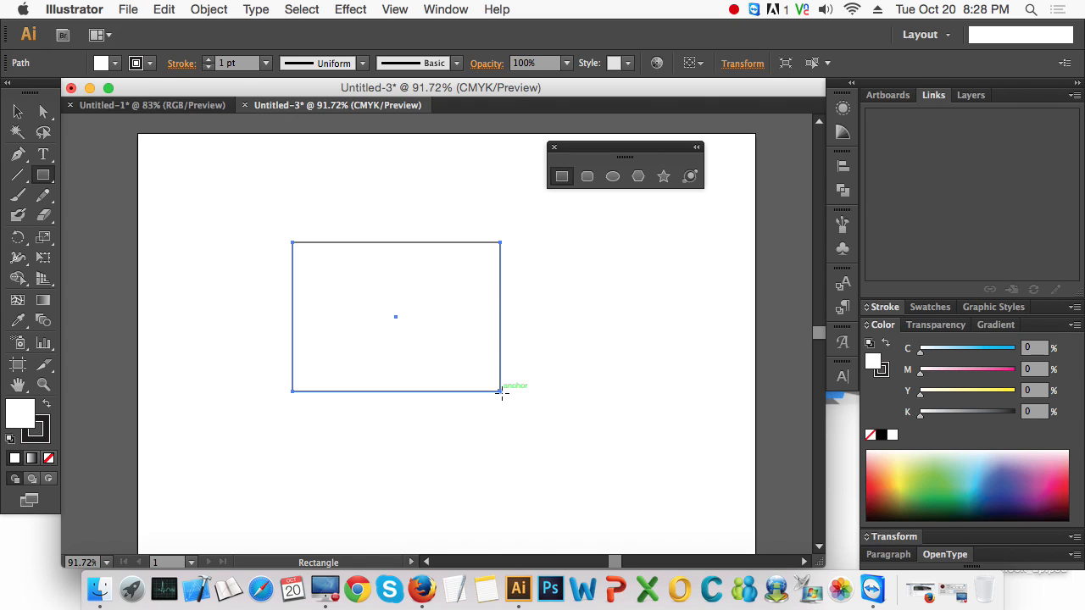
{"action": "key", "text": "Delete"}
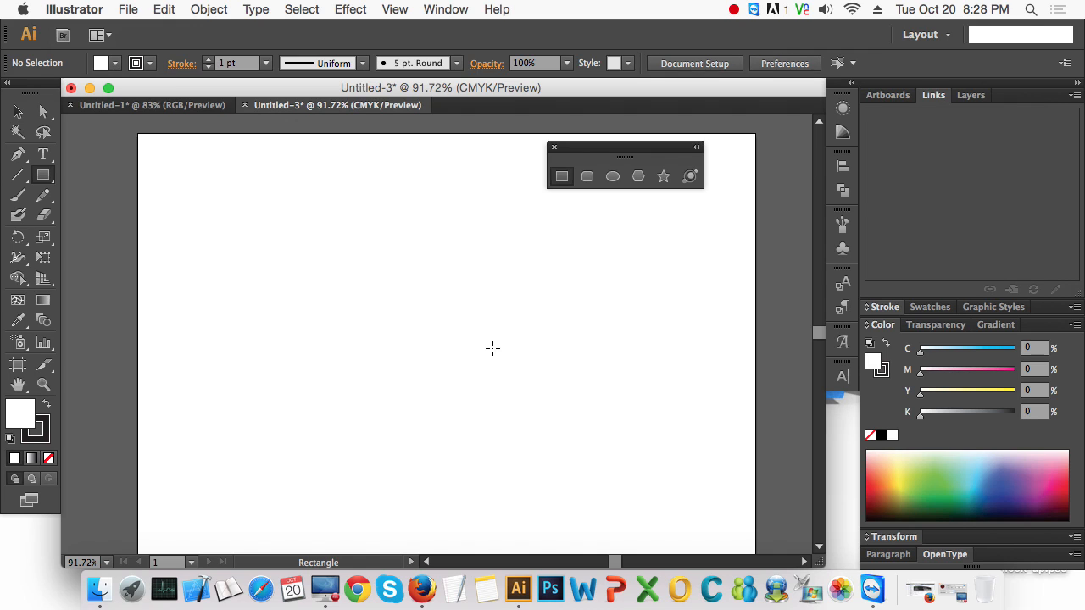
{"action": "left_click_drag", "start_coordinate": [581, 154], "coordinate": [535, 148]}
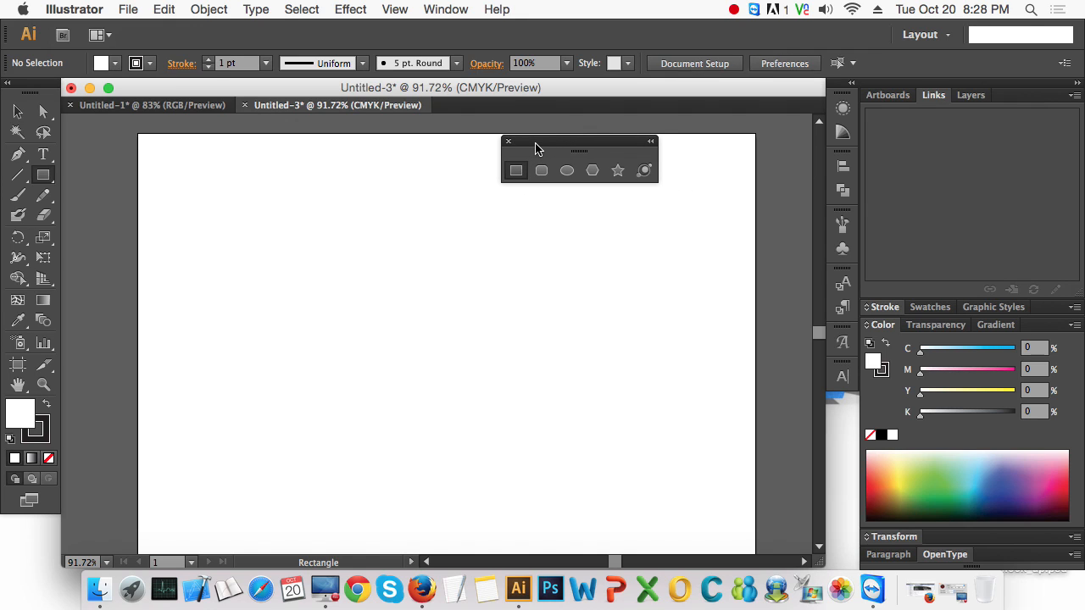